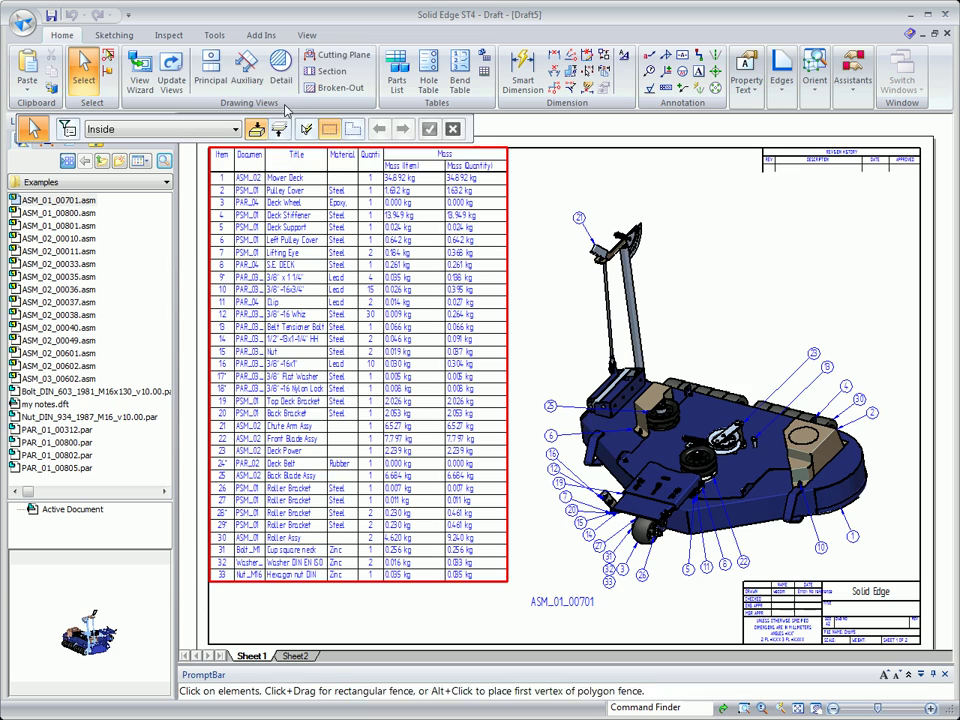
Circle the front wheel and place the enlarged Detail B view above the assembly
click(281, 72)
click(643, 548)
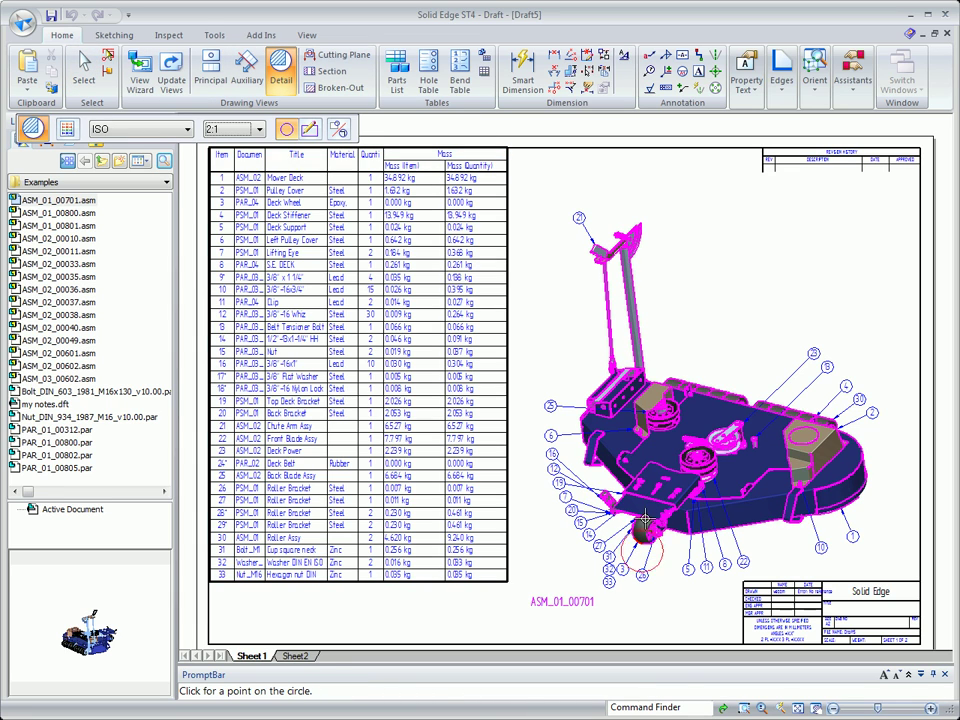
click(682, 558)
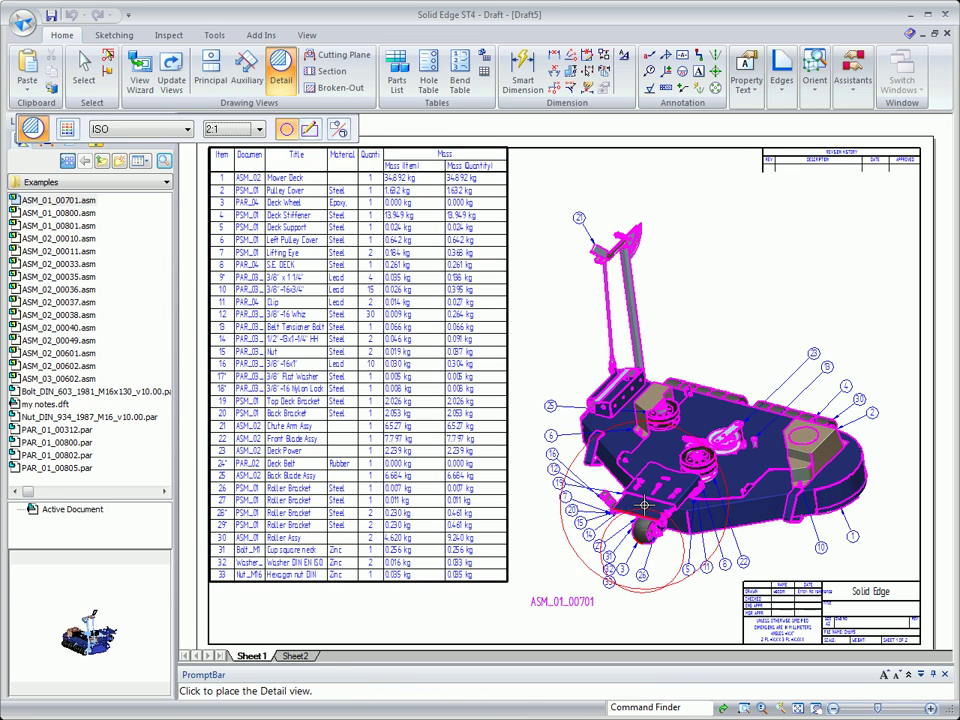
click(733, 277)
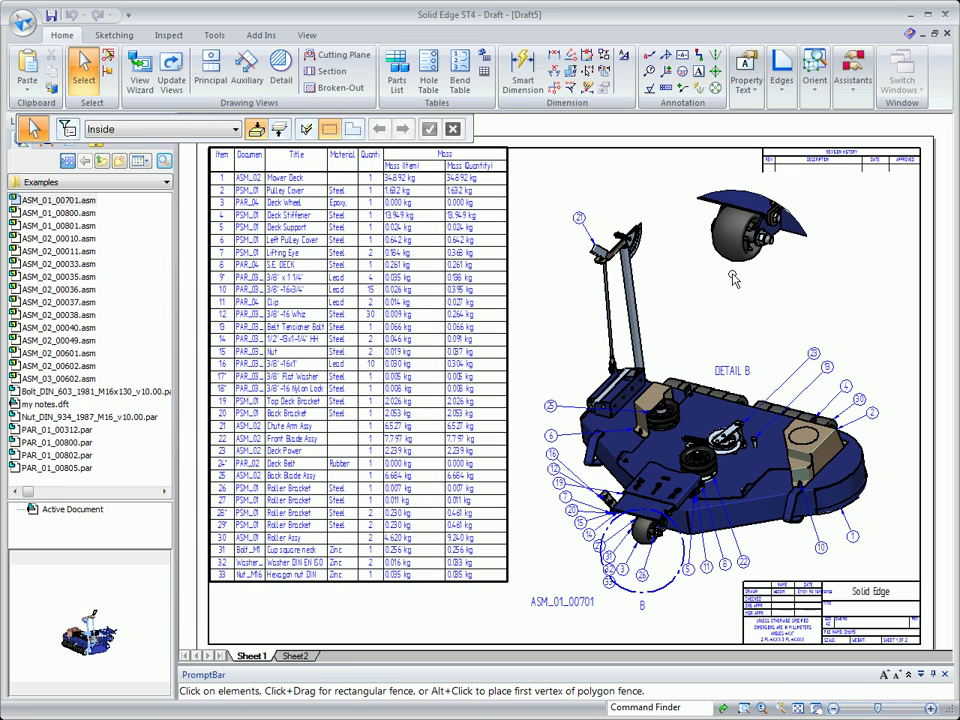
Add stacked balloons 31, 32 and 33 on the nut in Detail B
right_click(630, 225)
click(650, 190)
drag(668, 180, 709, 224)
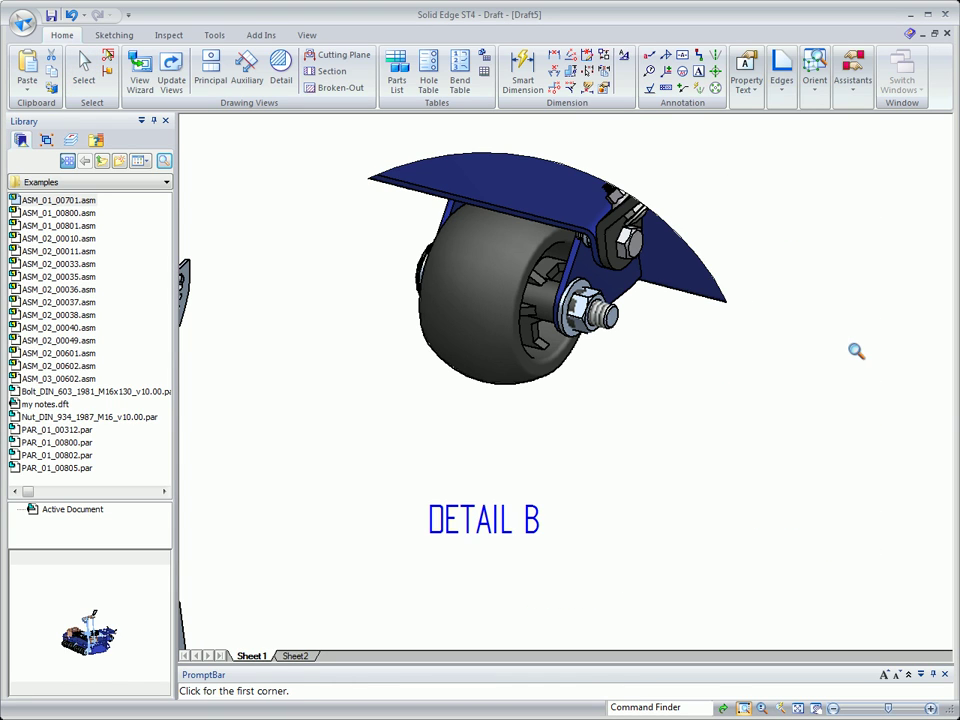
key(Escape)
click(649, 71)
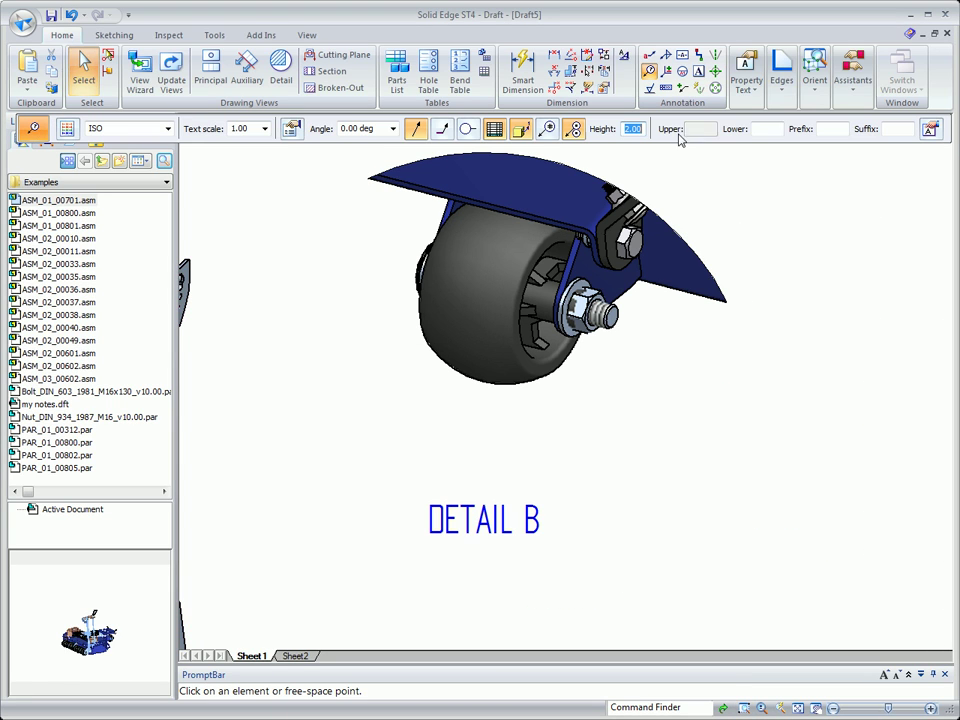
click(613, 330)
click(724, 397)
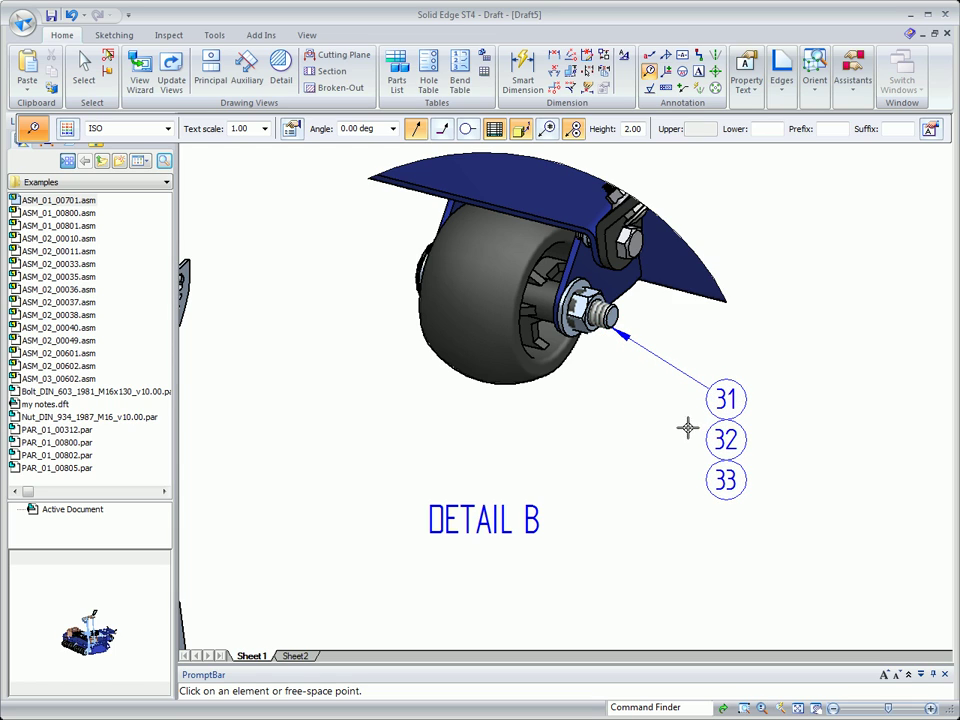
key(Escape)
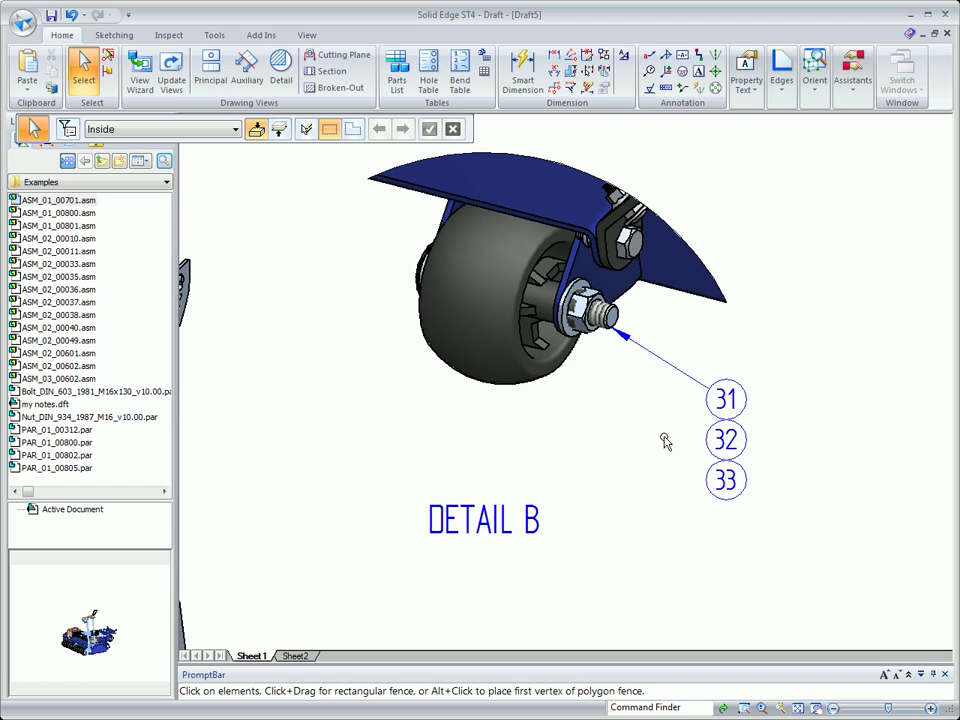
Add the title 'Solid Edge Parts List' to the parts list in its Properties
right_click(665, 441)
click(690, 394)
right_click(510, 493)
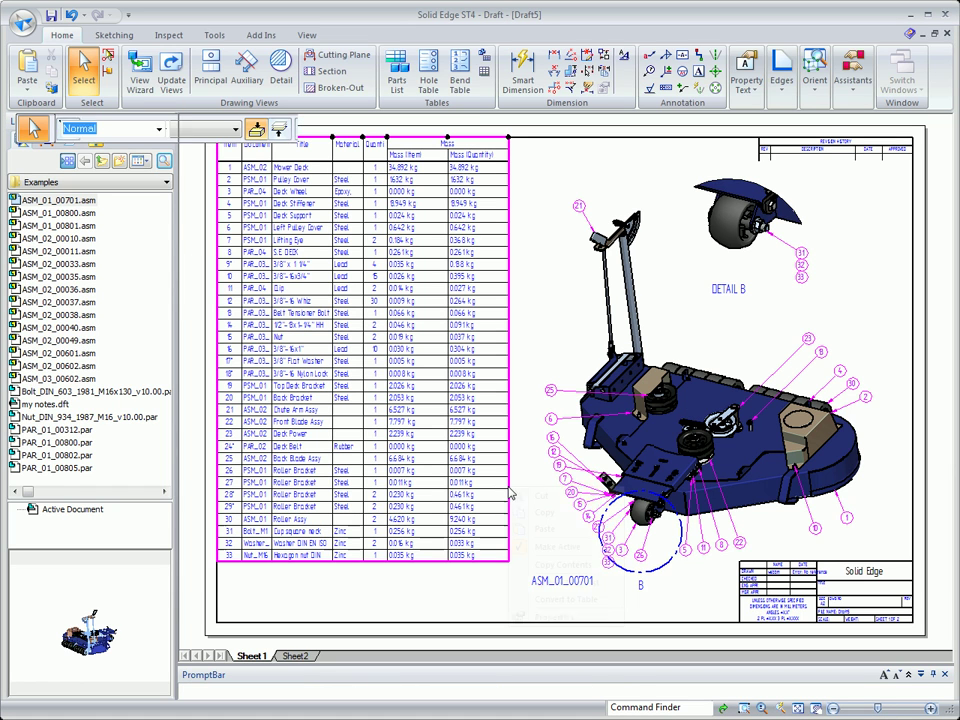
click(551, 615)
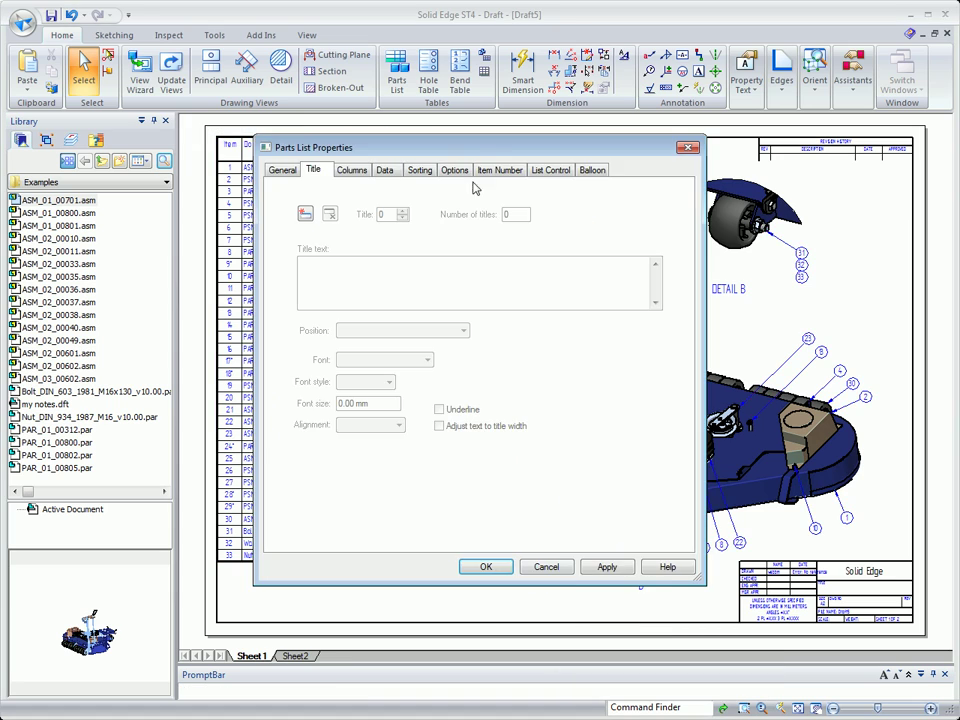
drag(470, 153, 700, 165)
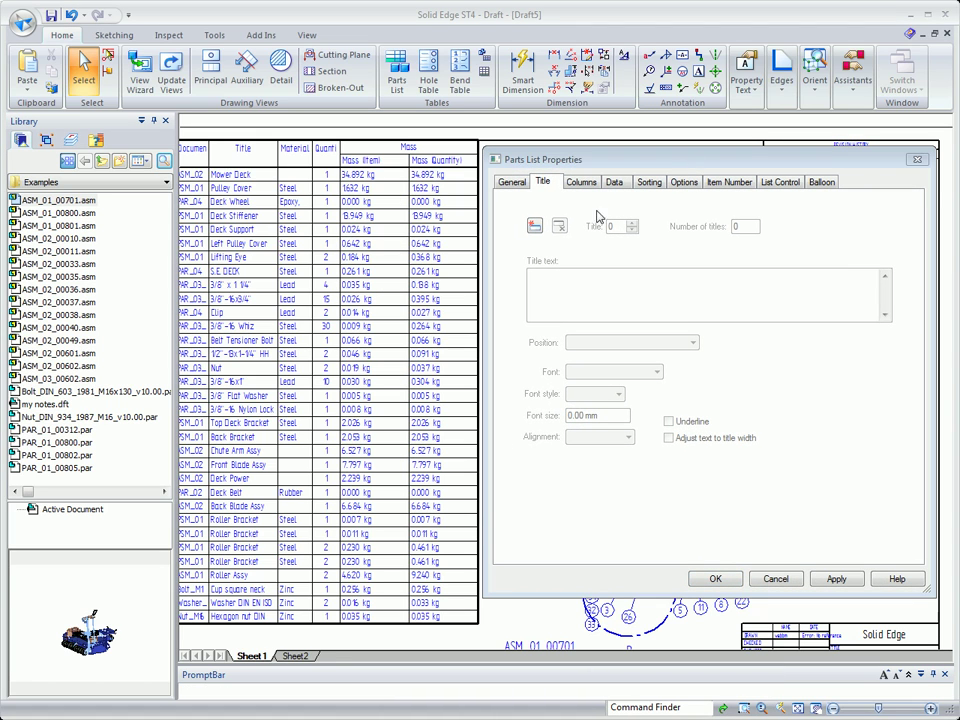
click(534, 227)
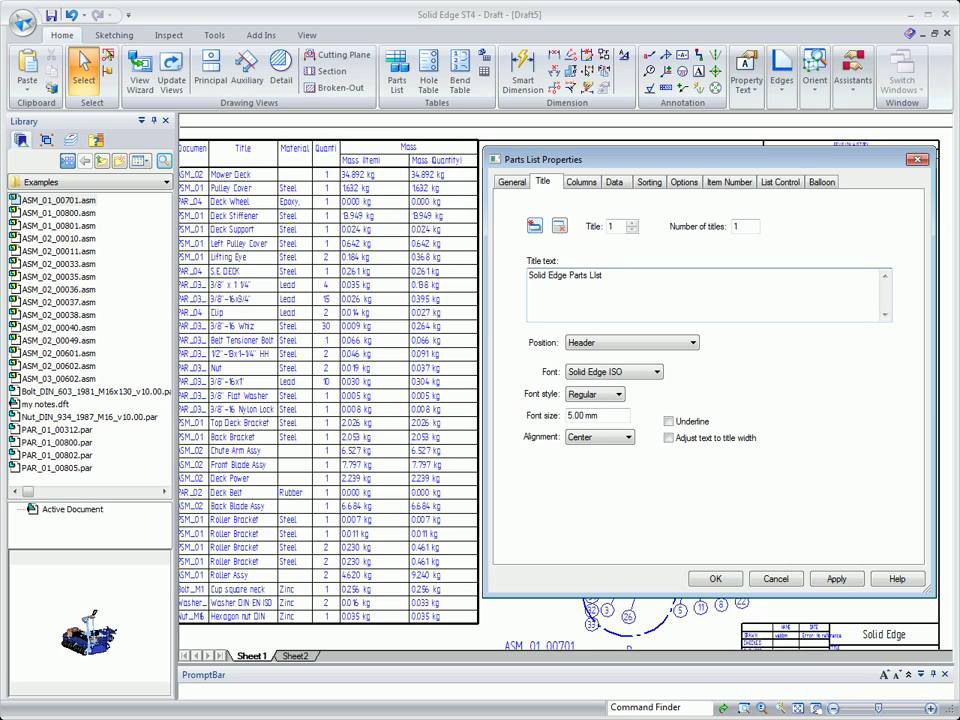
click(836, 580)
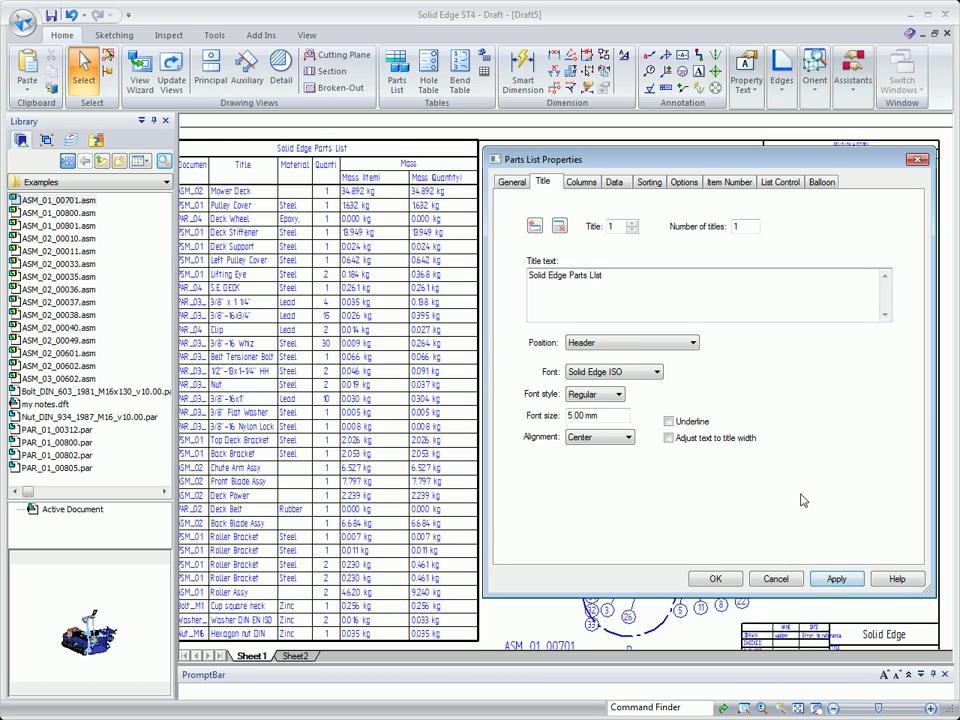
Format the parts list title as underlined Arial Black and apply it
click(656, 372)
drag(657, 601, 657, 402)
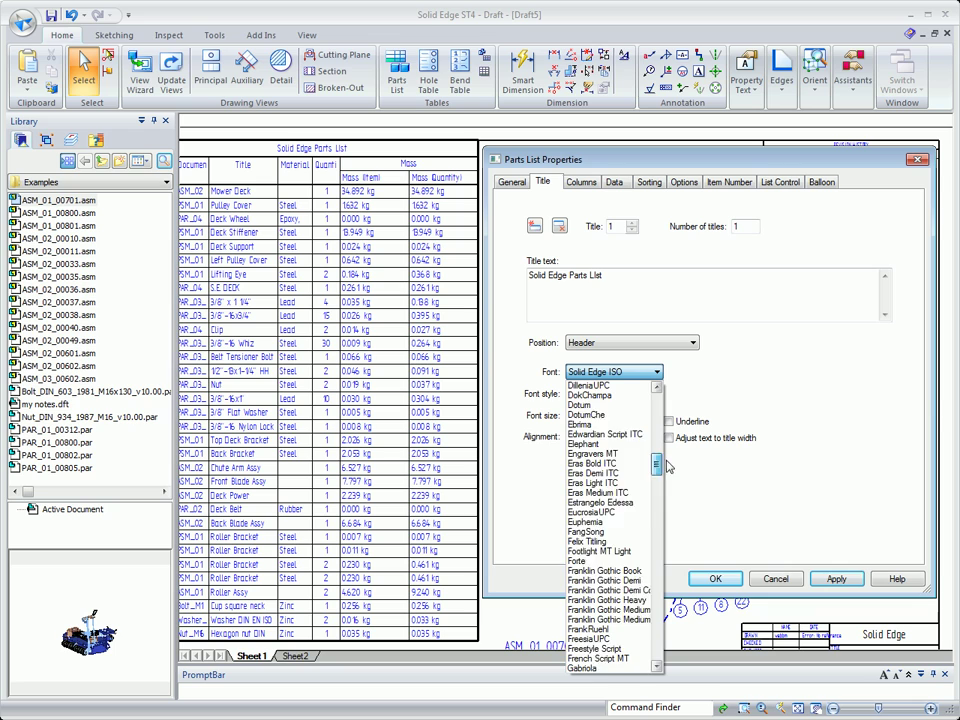
click(627, 492)
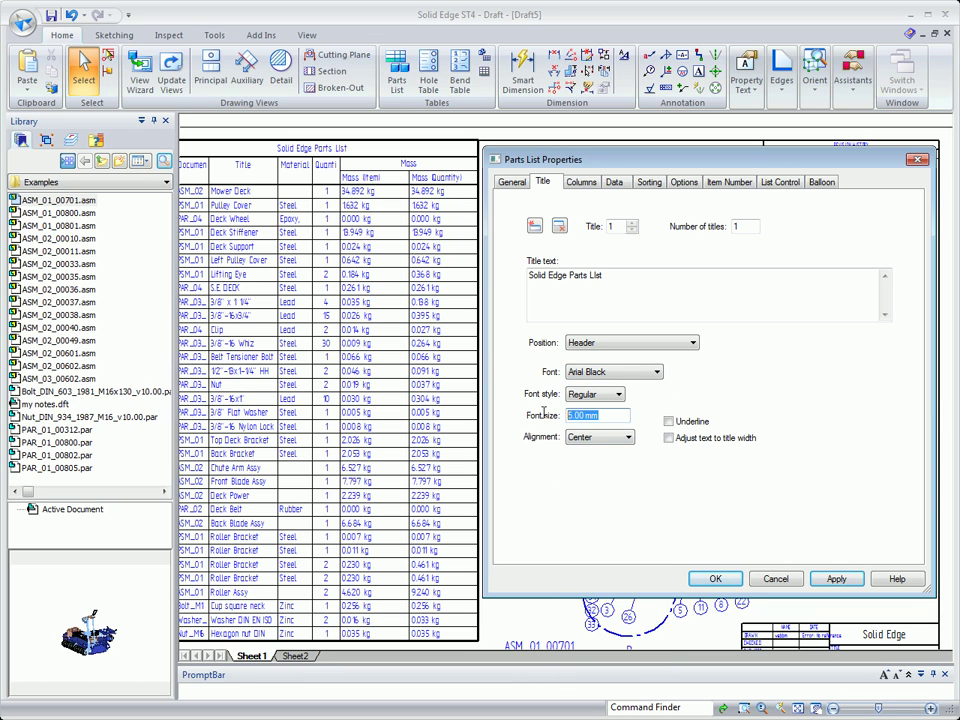
text(7)
click(668, 421)
click(836, 579)
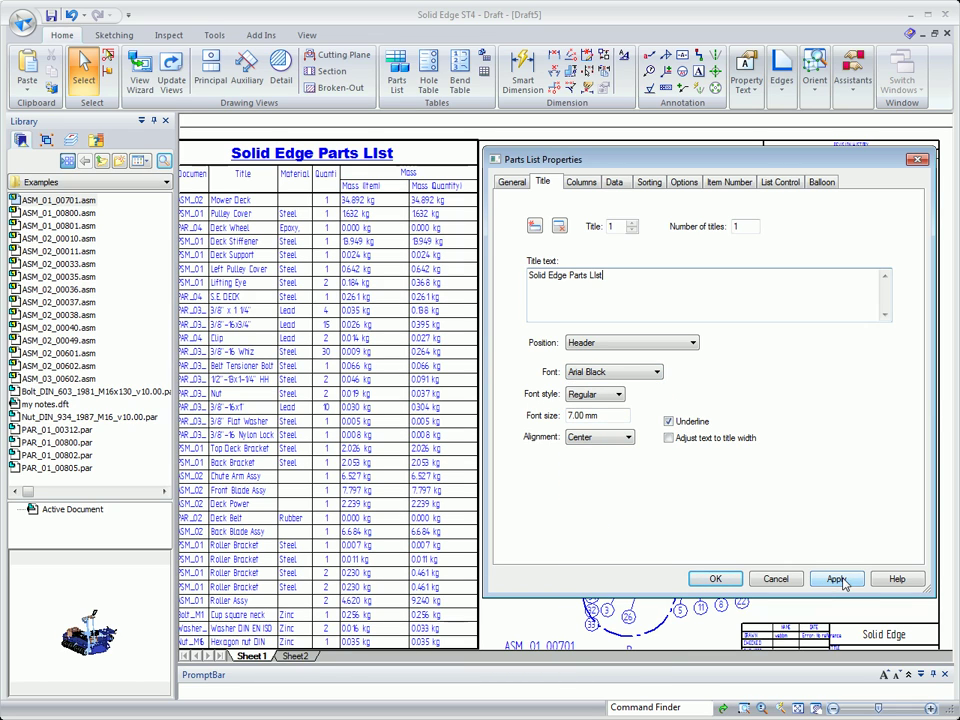
Rotate the Quantity column header text to run vertically
click(581, 183)
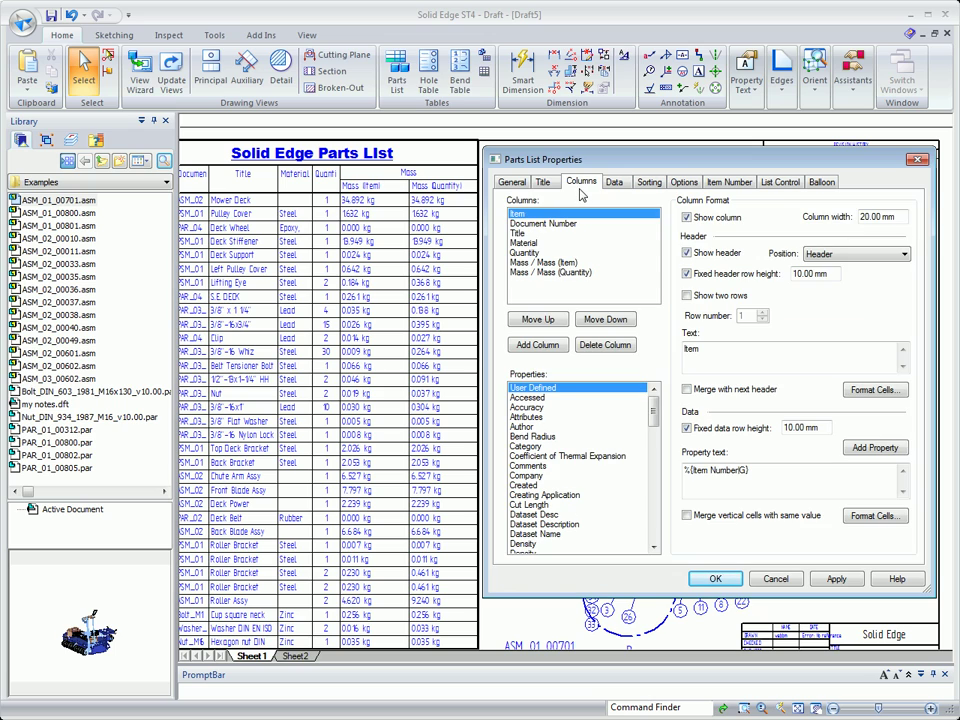
click(528, 253)
click(862, 395)
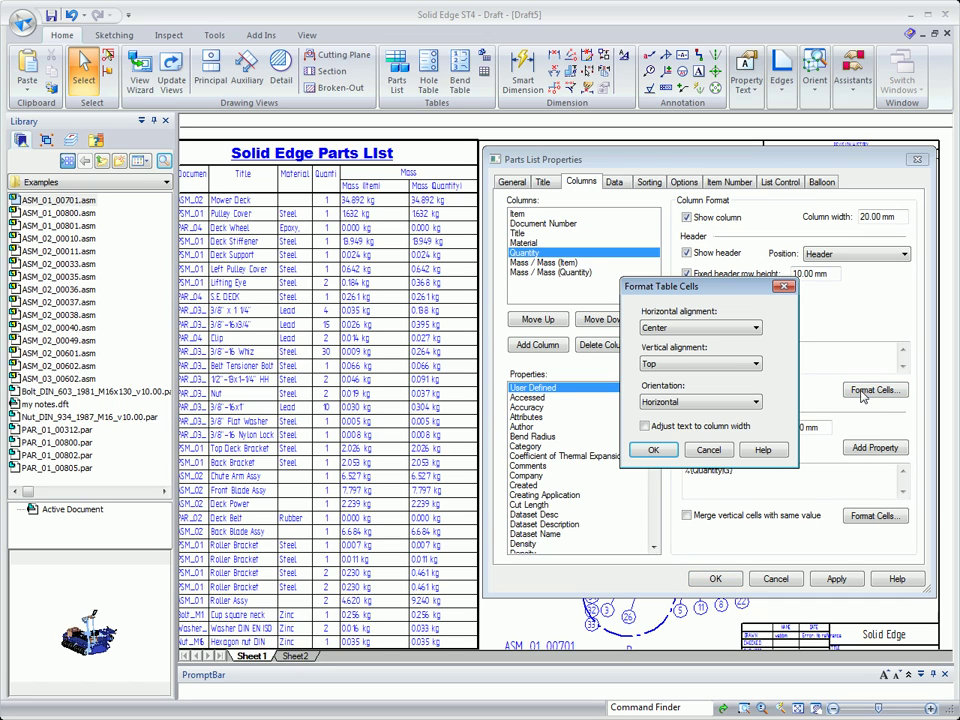
click(731, 399)
click(724, 421)
click(645, 426)
click(654, 450)
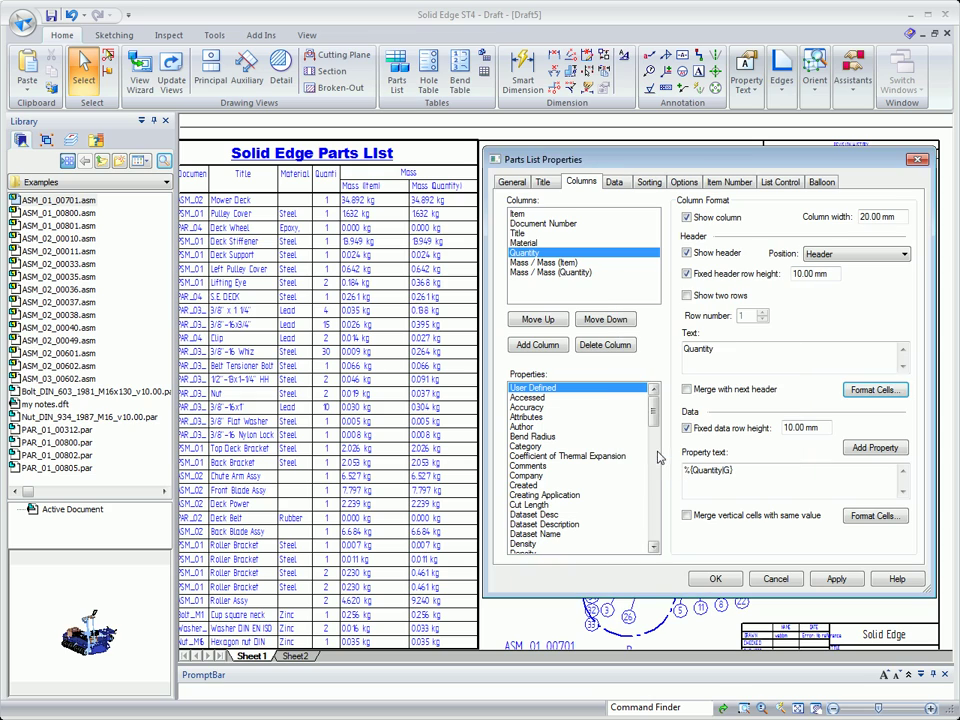
click(831, 579)
Merge repeated Quantity values into vertically centred cells
click(686, 515)
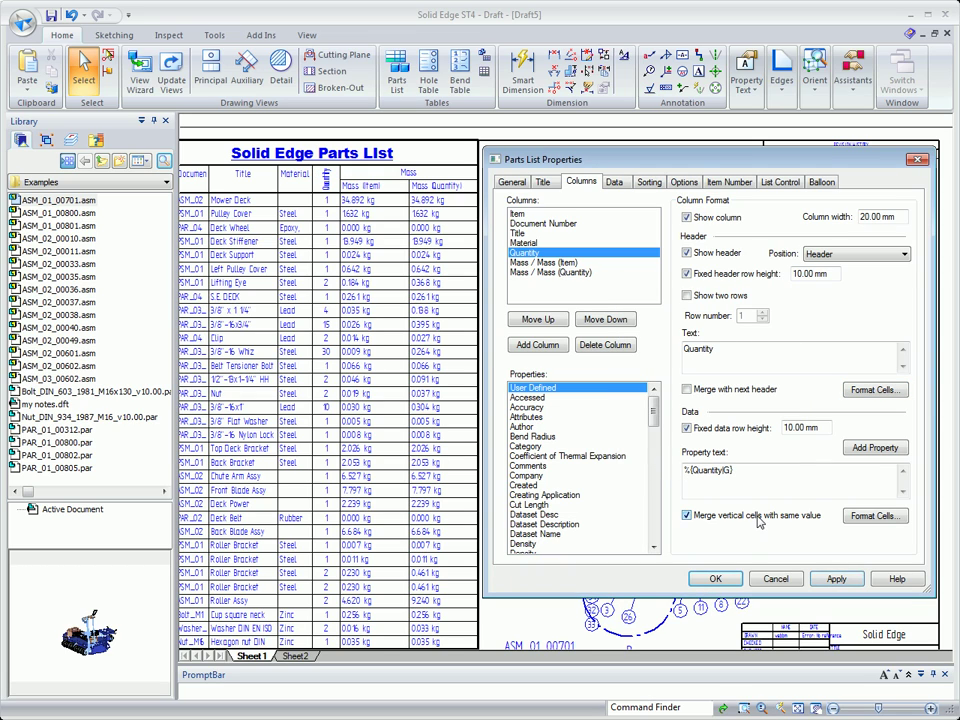
click(876, 516)
click(718, 363)
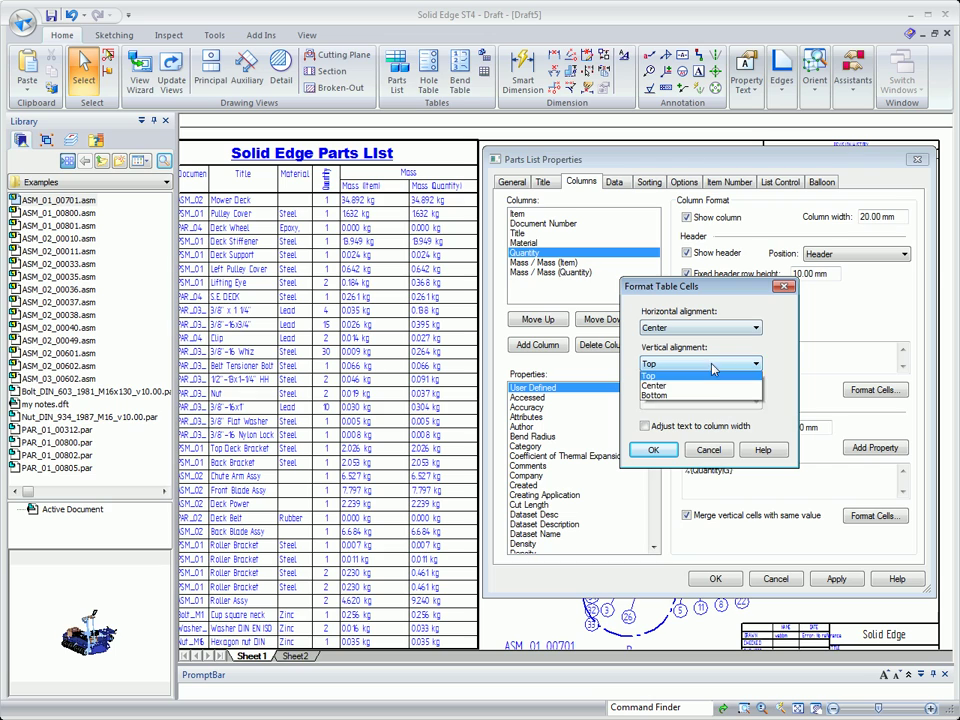
click(680, 388)
click(654, 450)
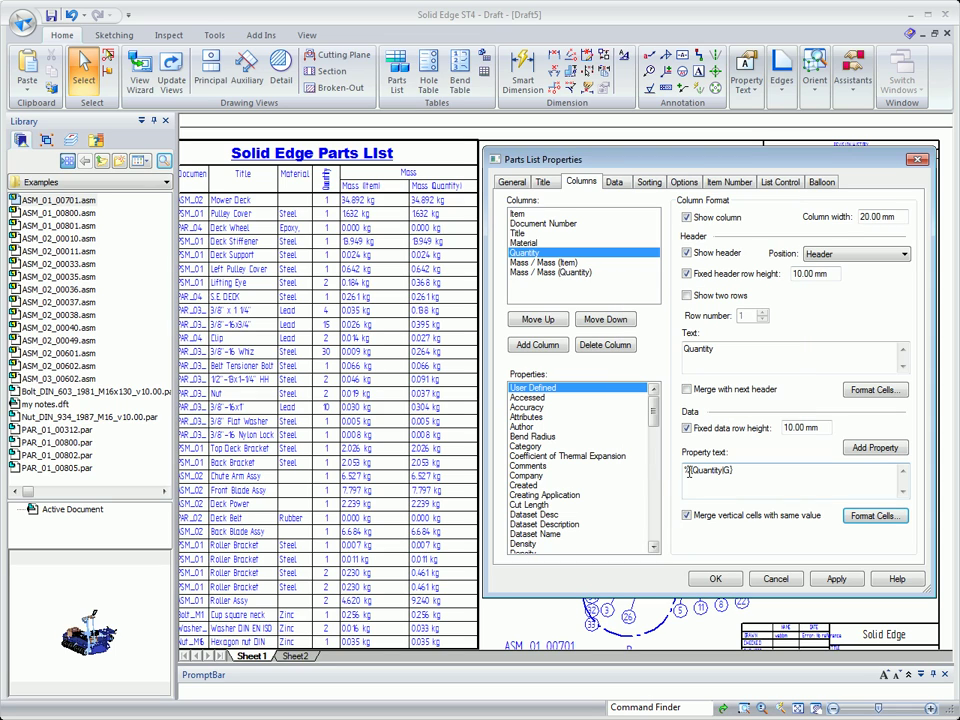
click(836, 579)
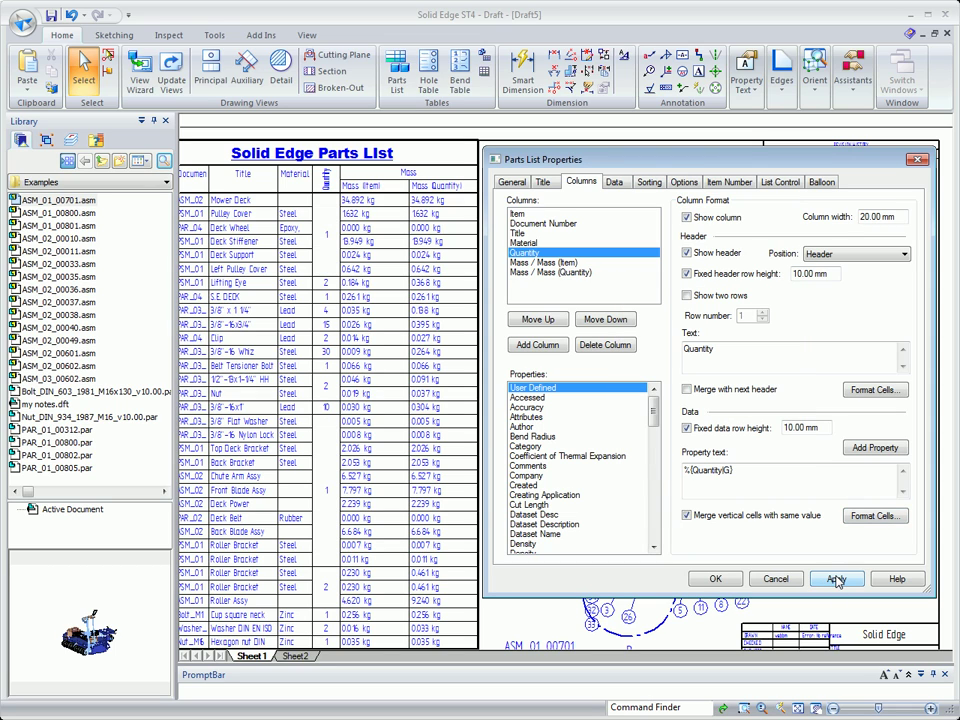
click(614, 182)
Override item 11's title 'Clip' to read 'Clip - Long' and confirm the parts list
click(741, 428)
right_click(741, 428)
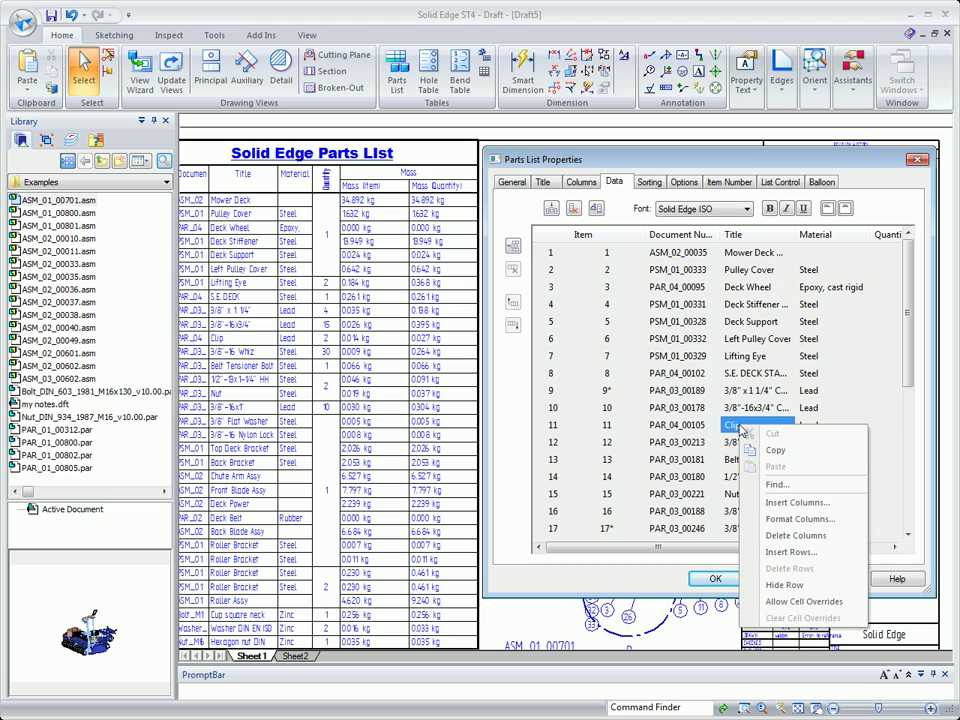
click(804, 601)
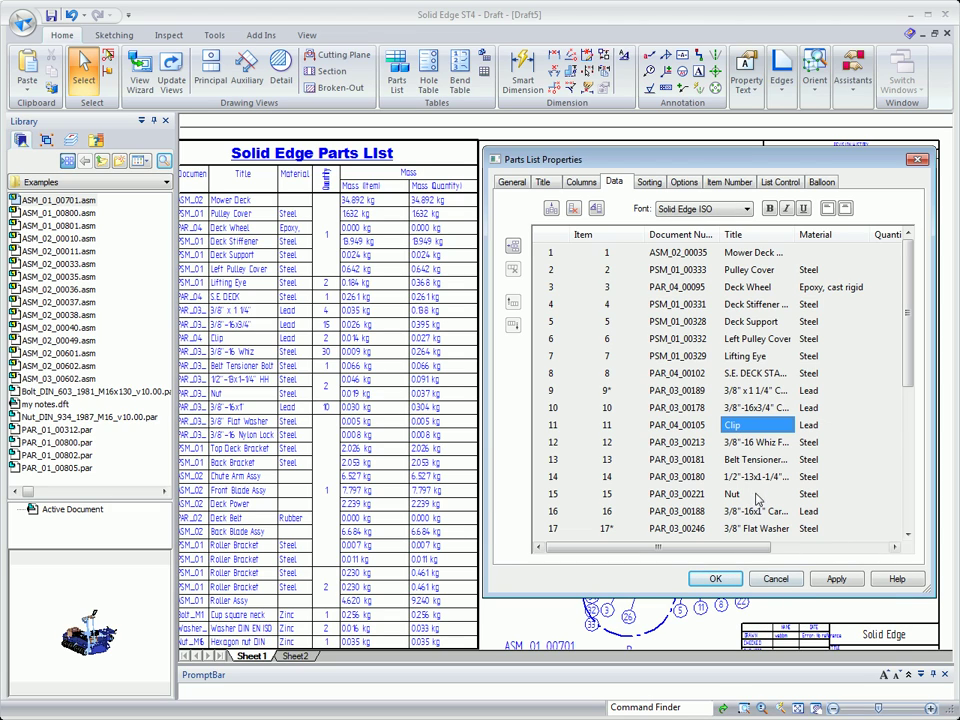
click(754, 428)
text(- Long)
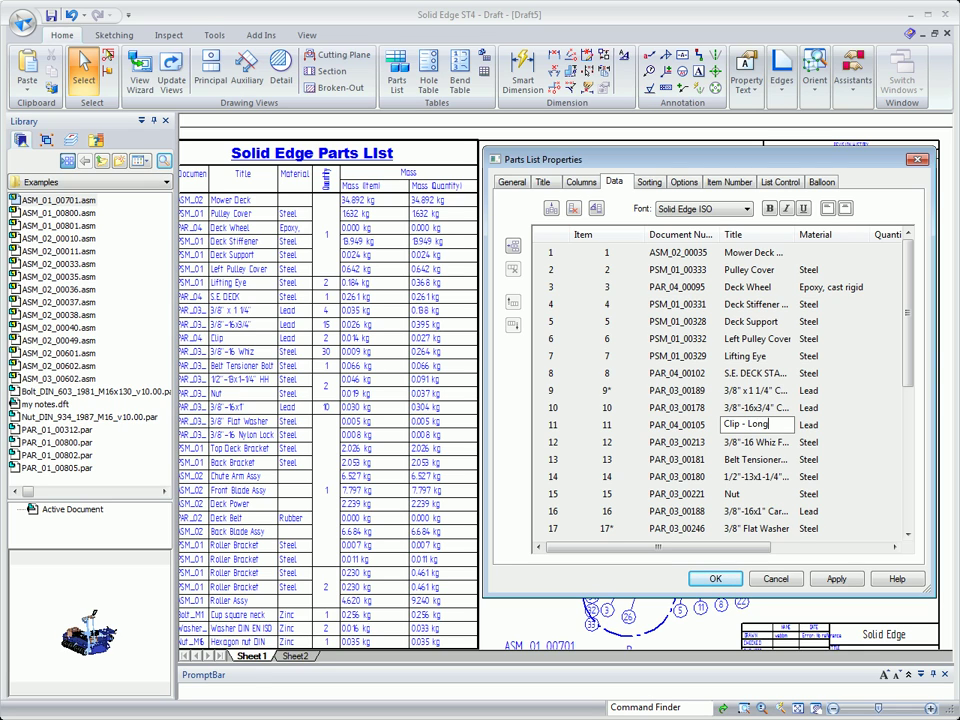
click(715, 579)
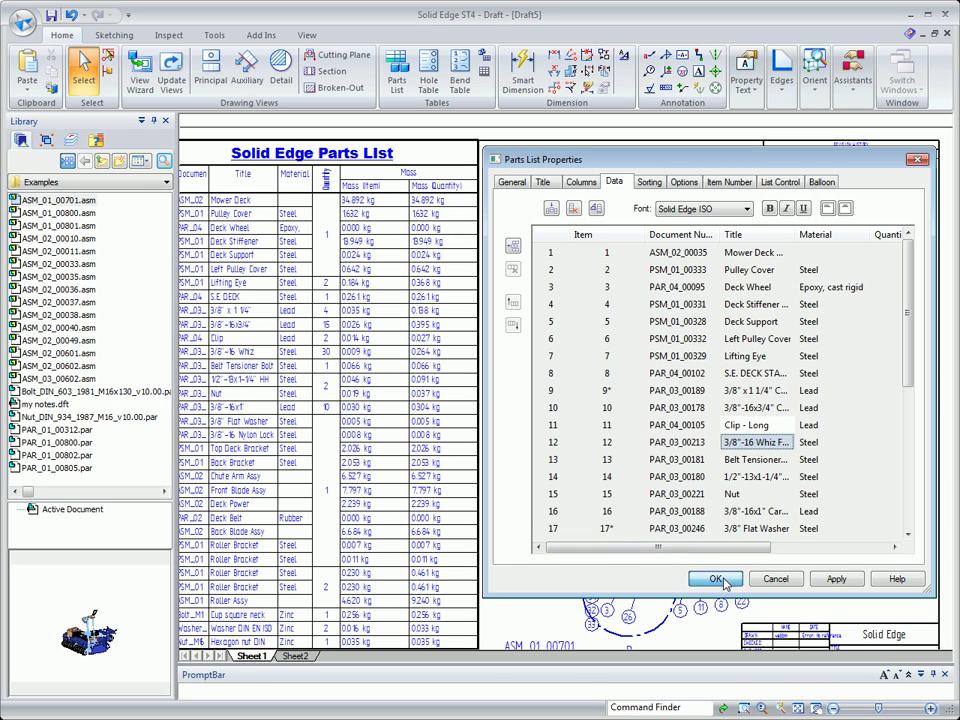
right_click(538, 332)
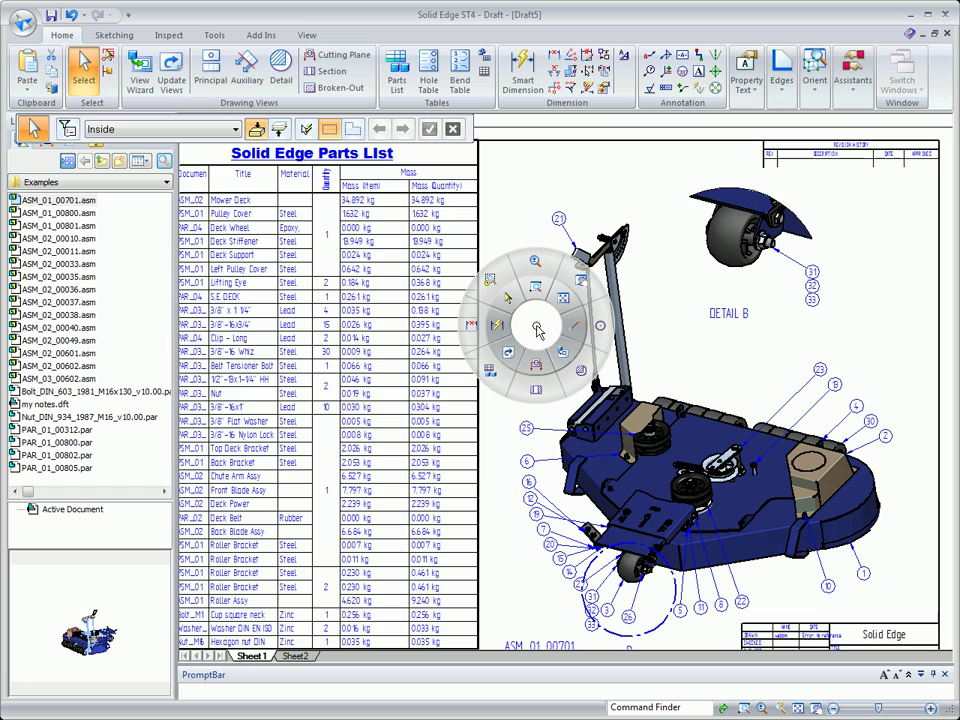
Set the assembly view caption to %VS and 'Main Model' with scale shown, then go to Sheet 2
click(568, 300)
right_click(760, 510)
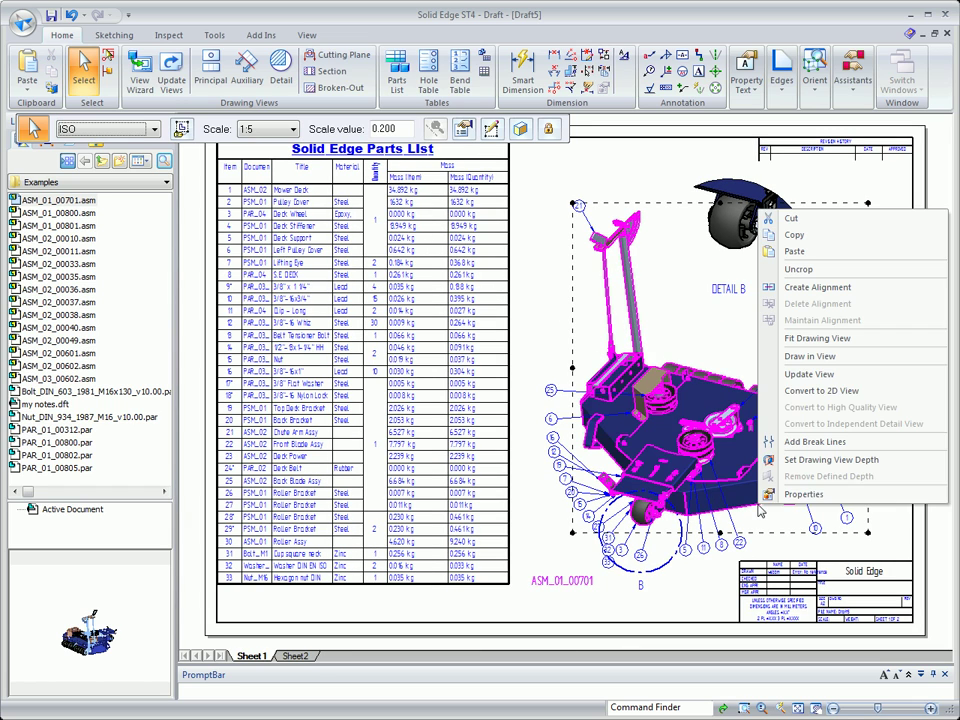
click(800, 493)
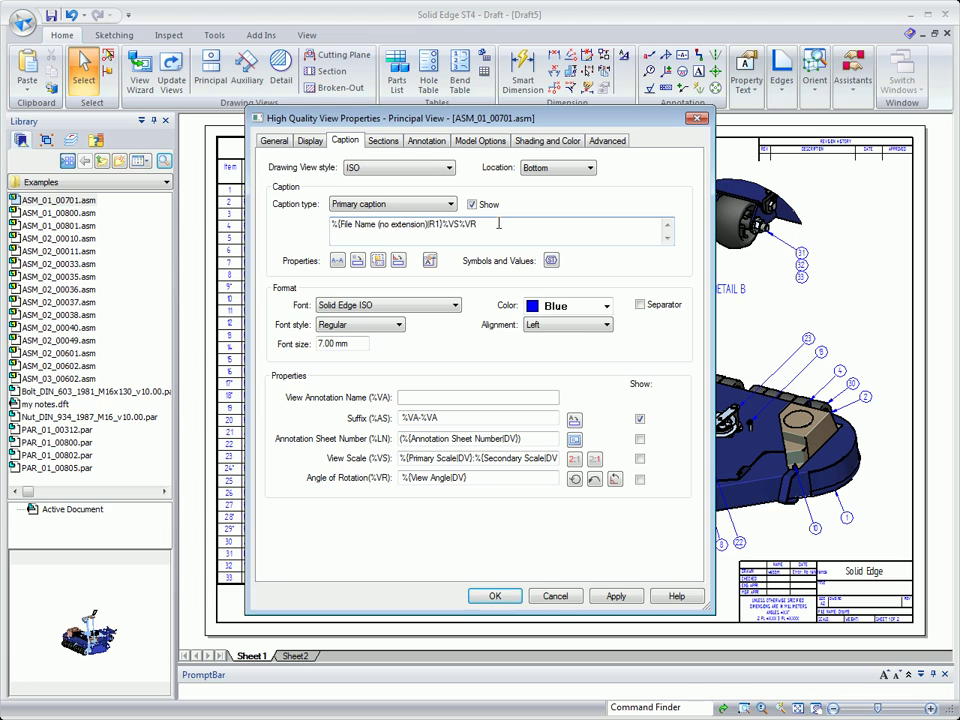
click(377, 260)
drag(478, 225, 331, 225)
key(Delete)
text(Main Model)
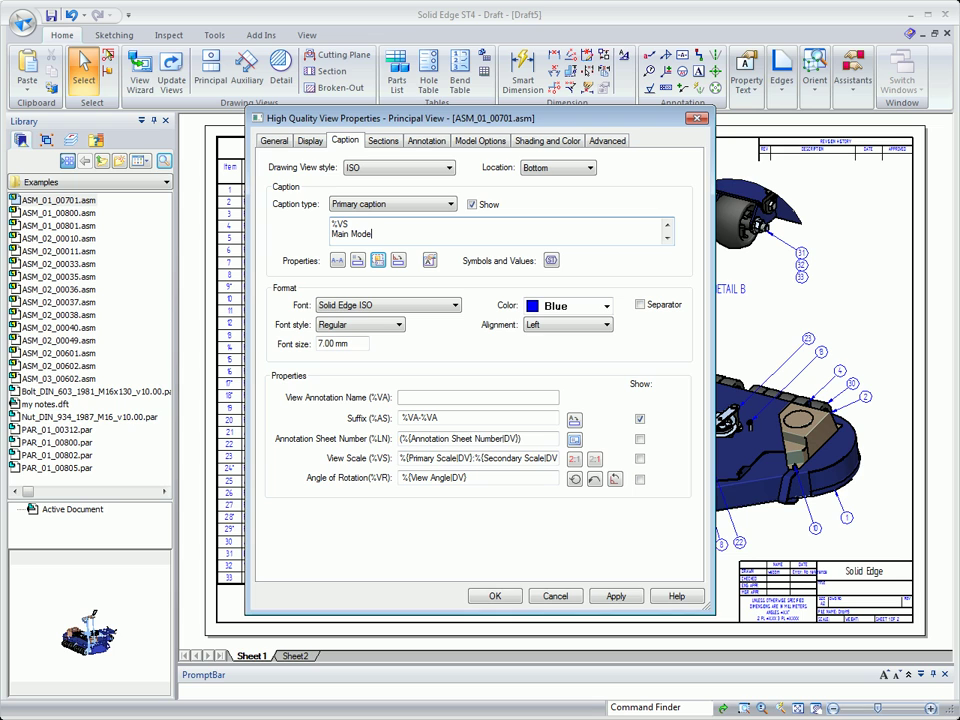
click(640, 459)
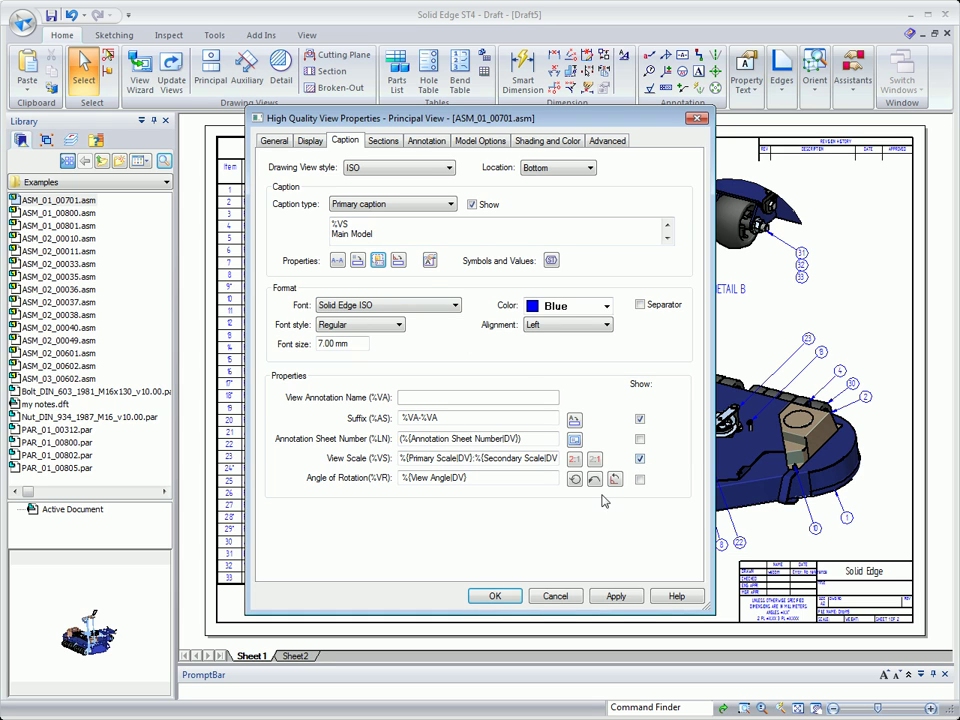
click(495, 596)
click(495, 604)
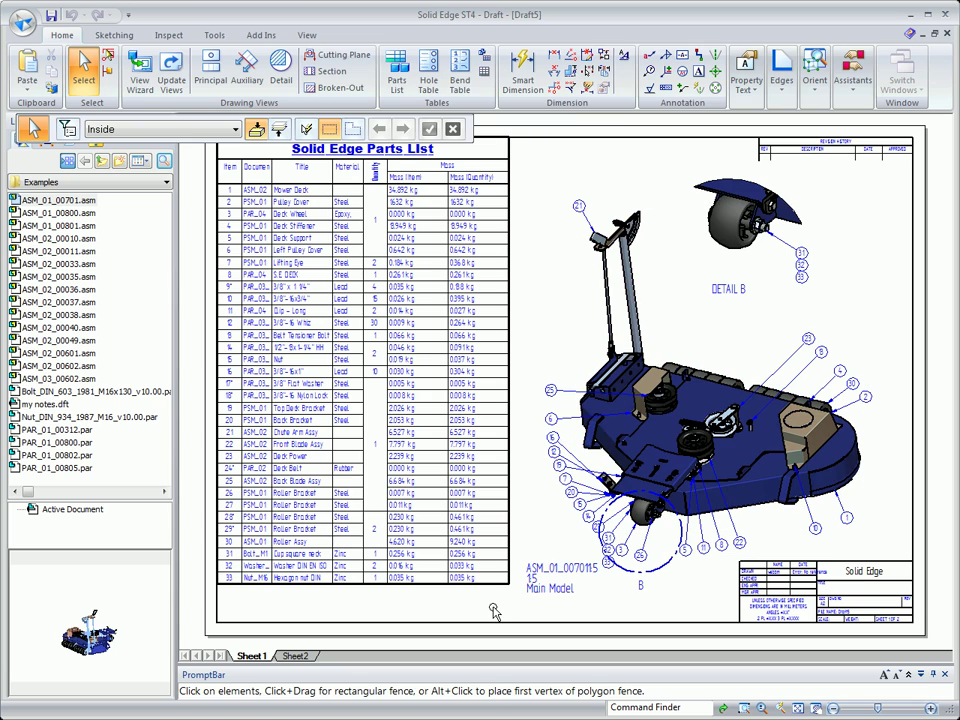
click(297, 656)
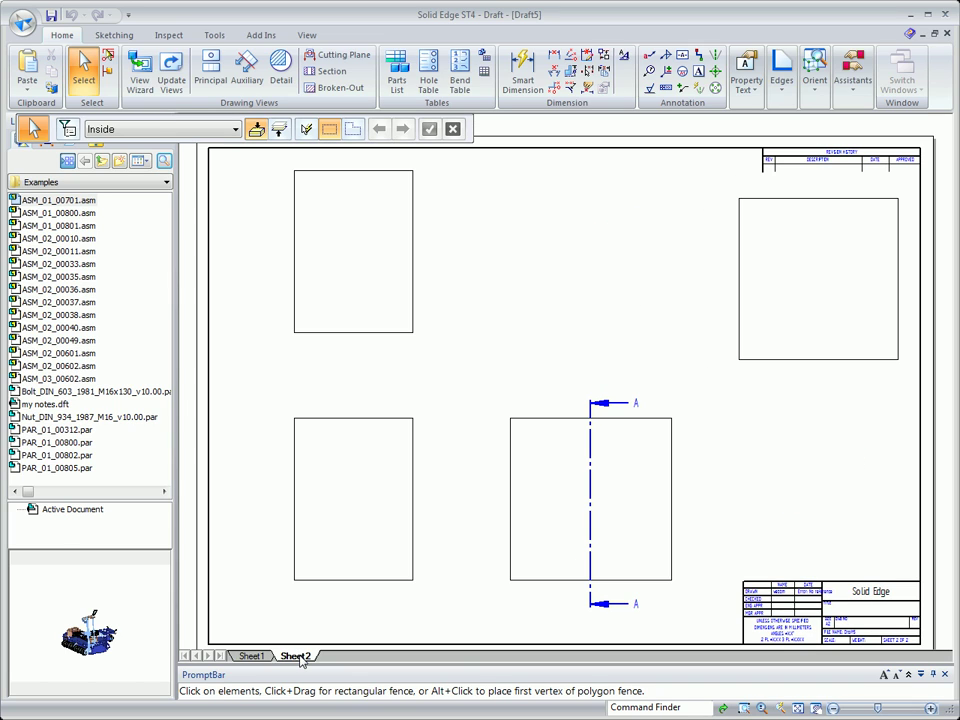
Add automatic centre lines to the wheel views on Sheet 2
click(165, 491)
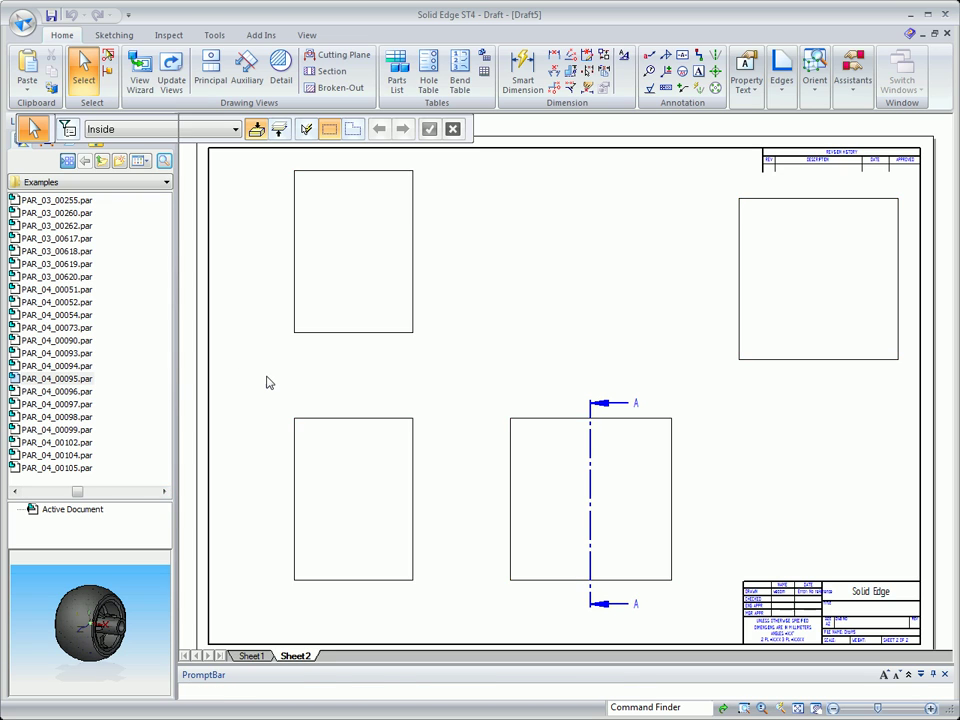
click(698, 88)
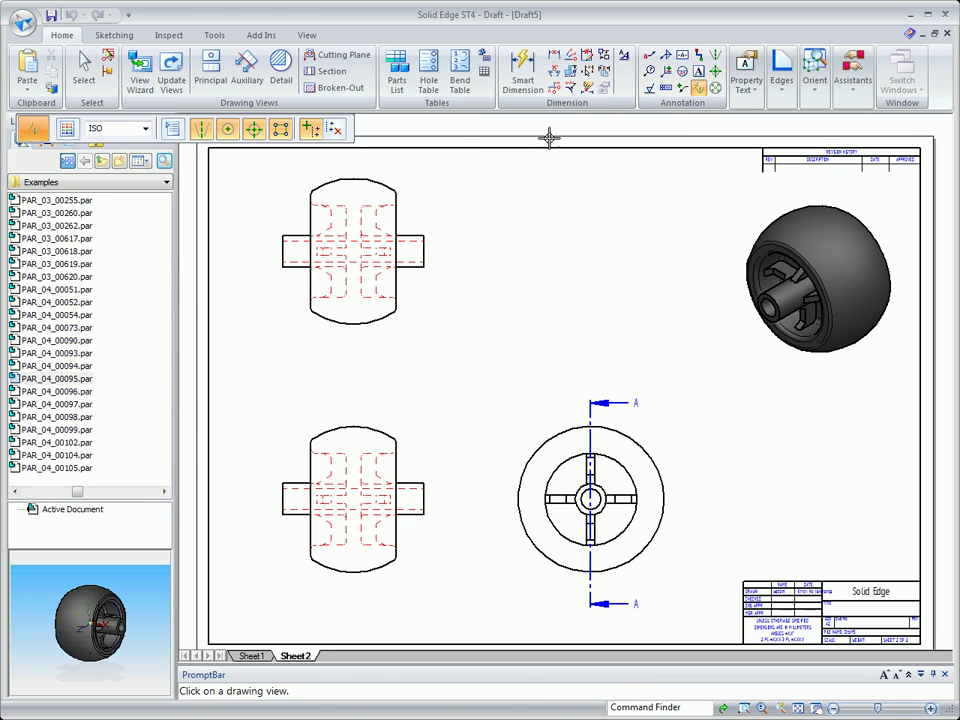
click(546, 443)
Retrieve model dimensions into the upper-left, lower-left and circular wheel views
click(586, 88)
click(392, 189)
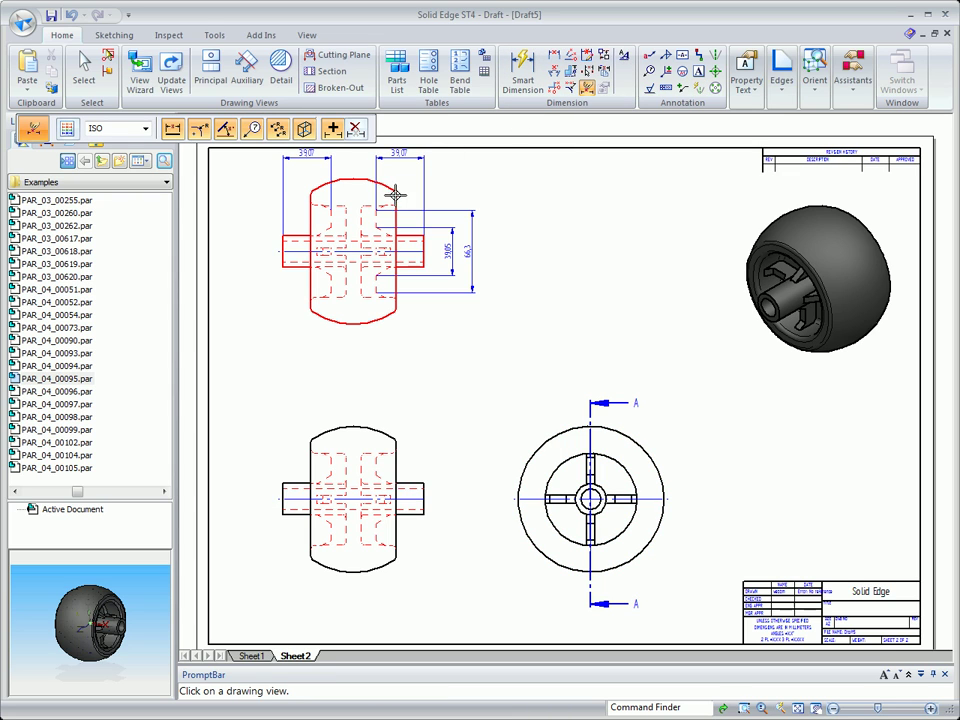
click(392, 429)
click(532, 442)
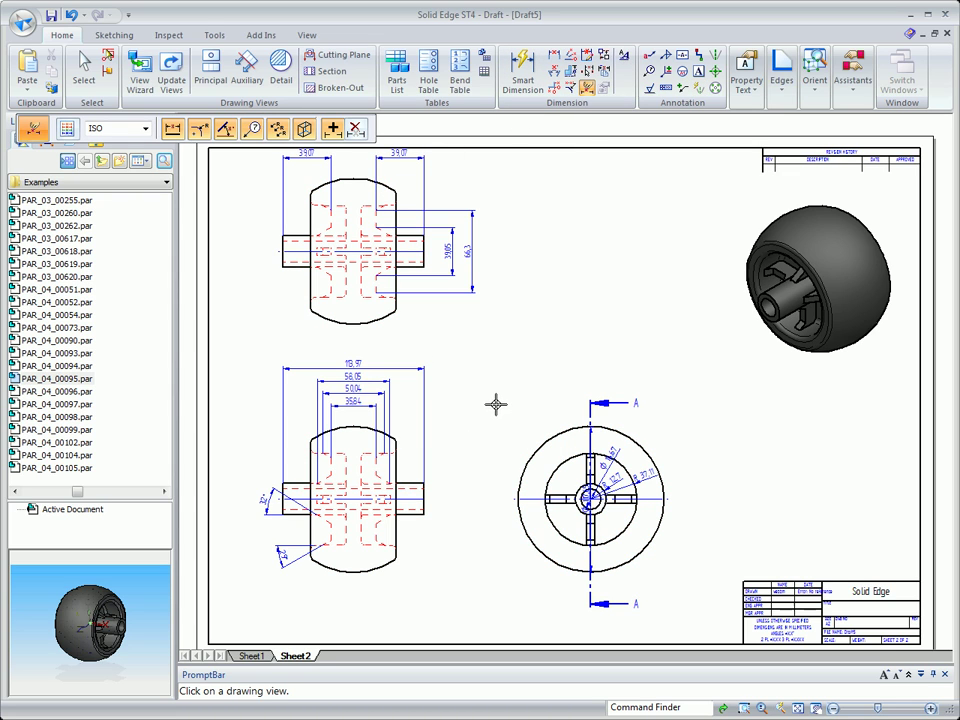
key(Escape)
click(416, 165)
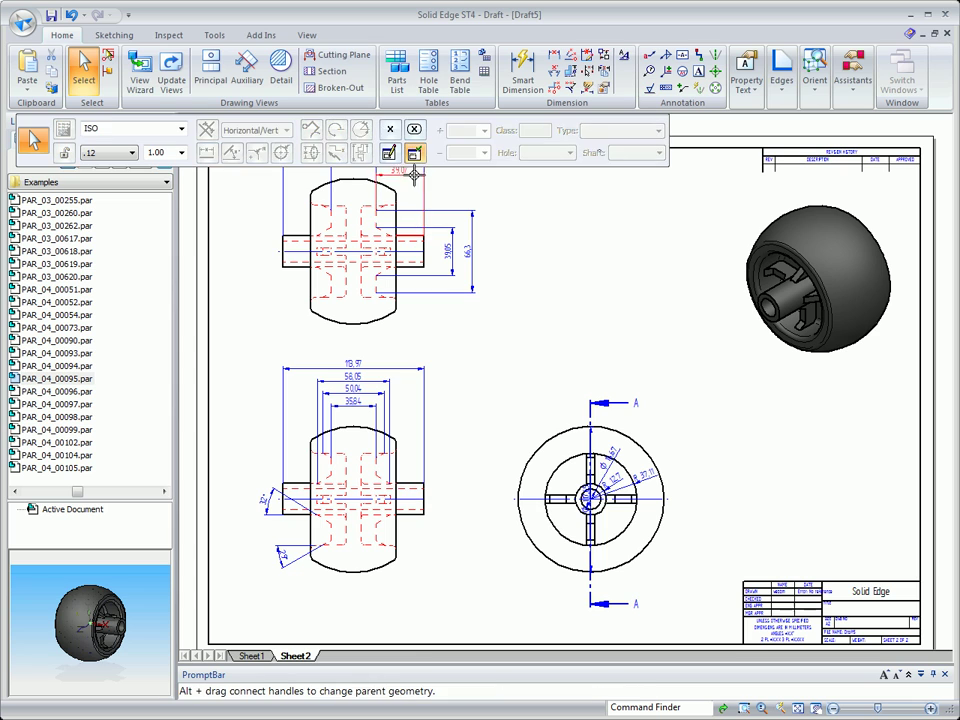
key(Escape)
click(323, 176)
click(525, 272)
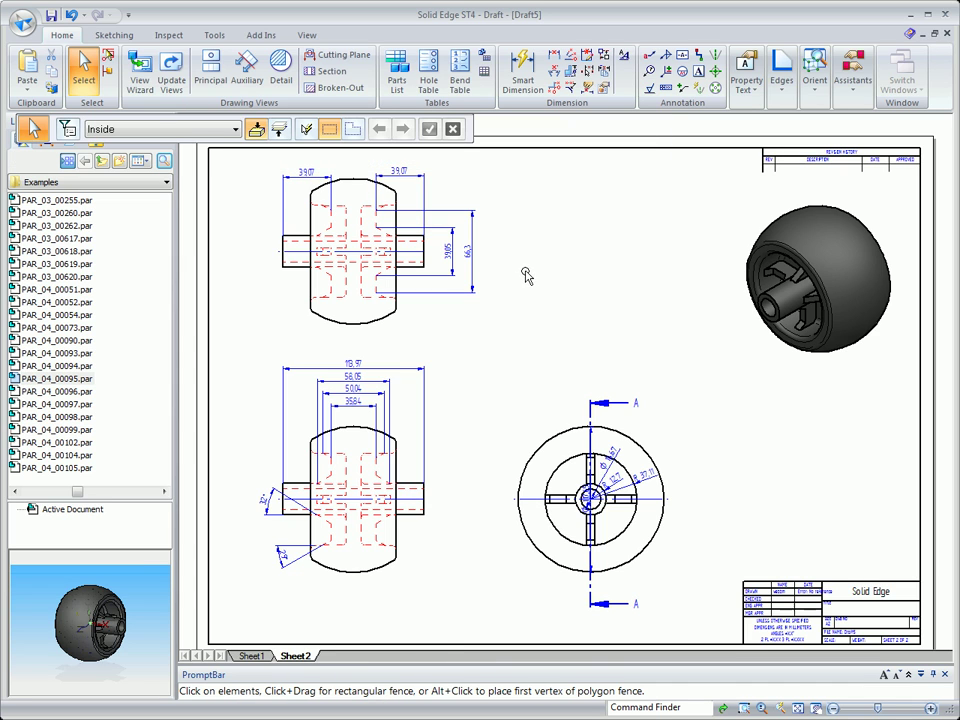
right_click(539, 315)
Zoom to the circular view and pull the Ø 16,67, R 12,7 and R 37,11 labels outward
click(533, 279)
click(396, 343)
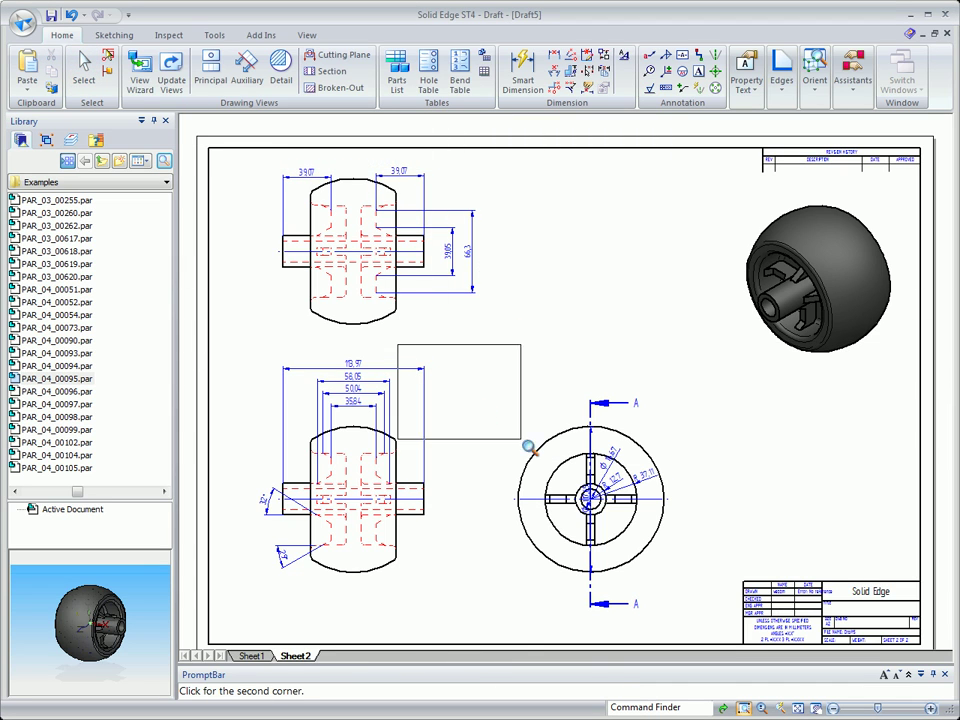
click(713, 639)
click(664, 318)
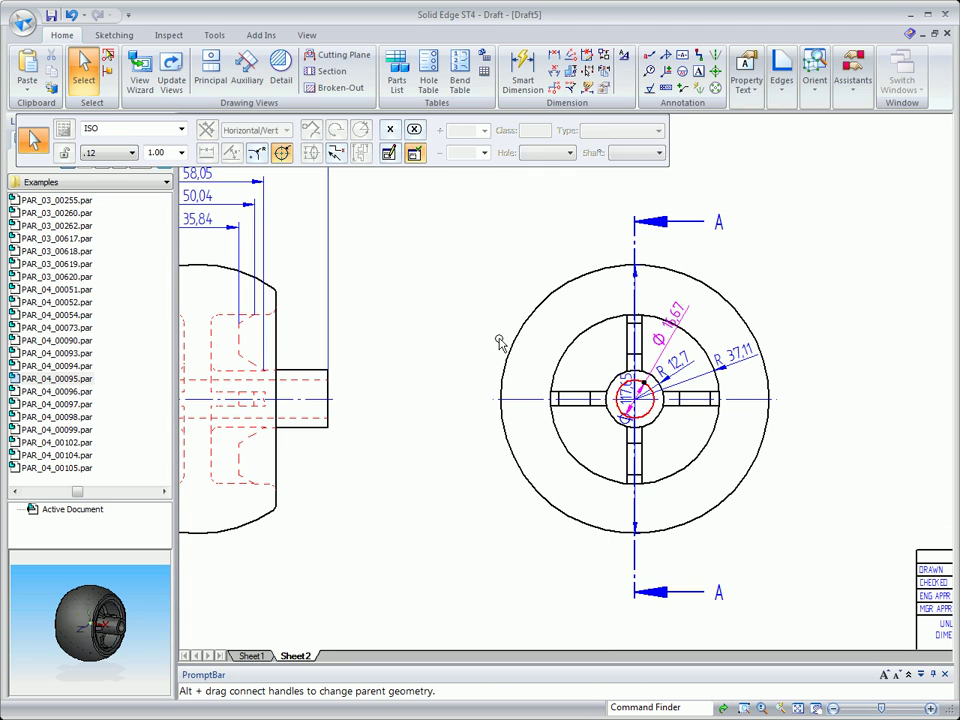
drag(664, 318, 500, 295)
drag(675, 372, 460, 378)
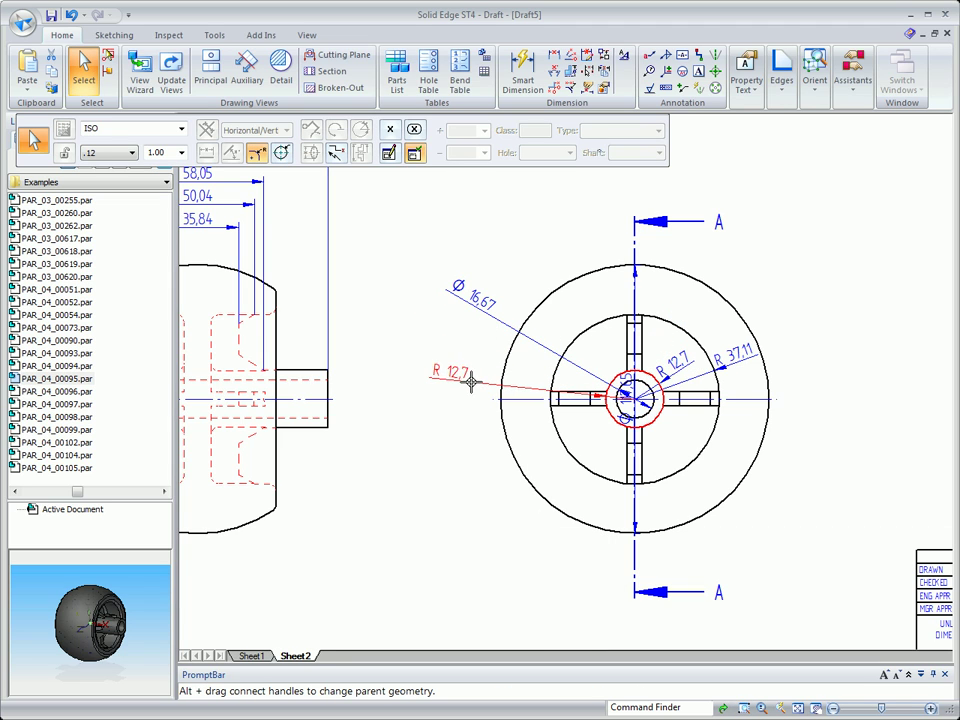
drag(597, 293, 565, 240)
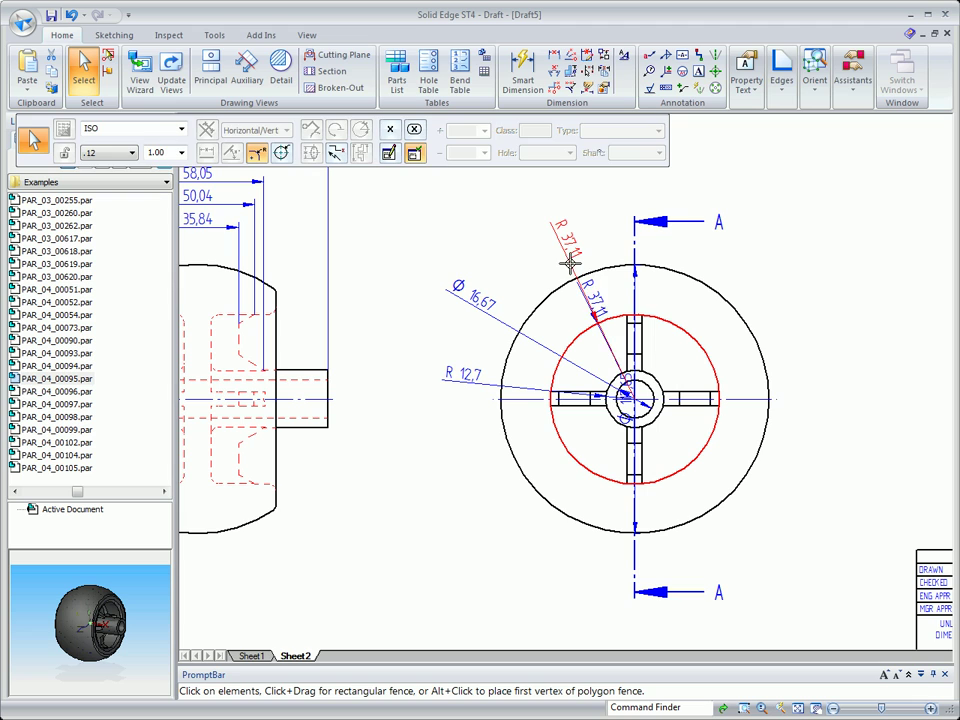
key(Escape)
Make the pulled-out R 12,7 dimension text horizontal
right_click(467, 375)
click(525, 696)
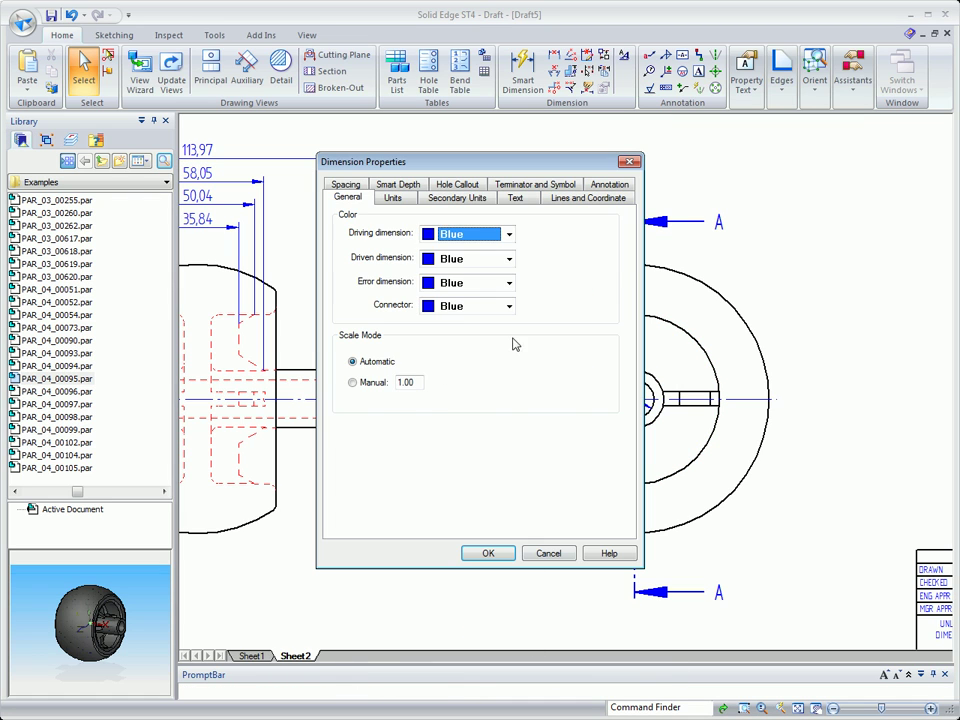
click(515, 197)
click(497, 333)
click(578, 353)
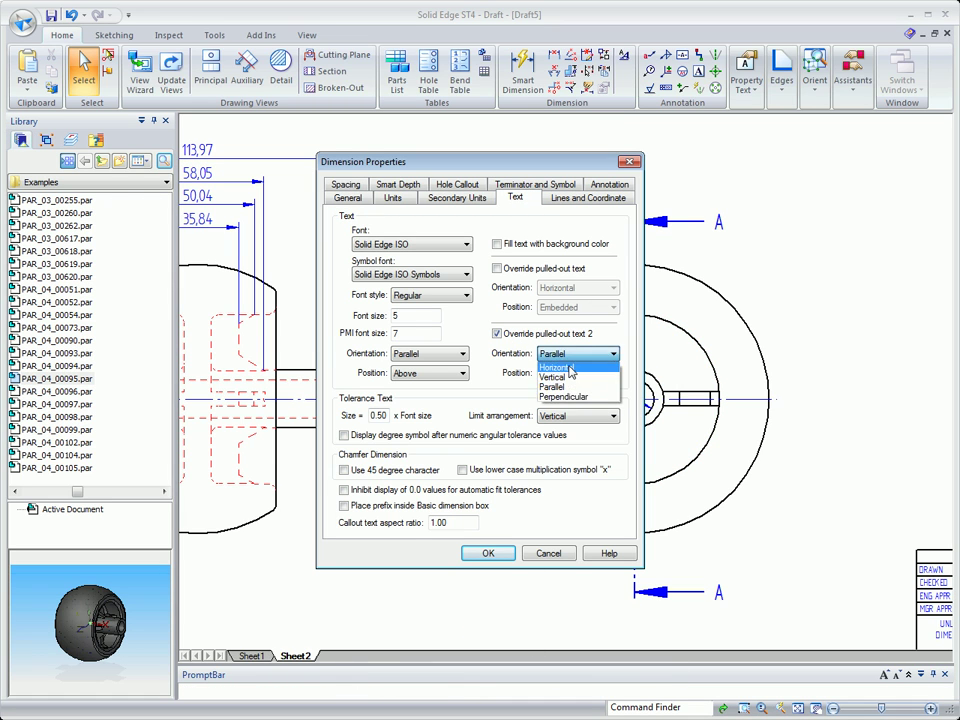
click(488, 553)
click(389, 152)
text(Remove Flashing)
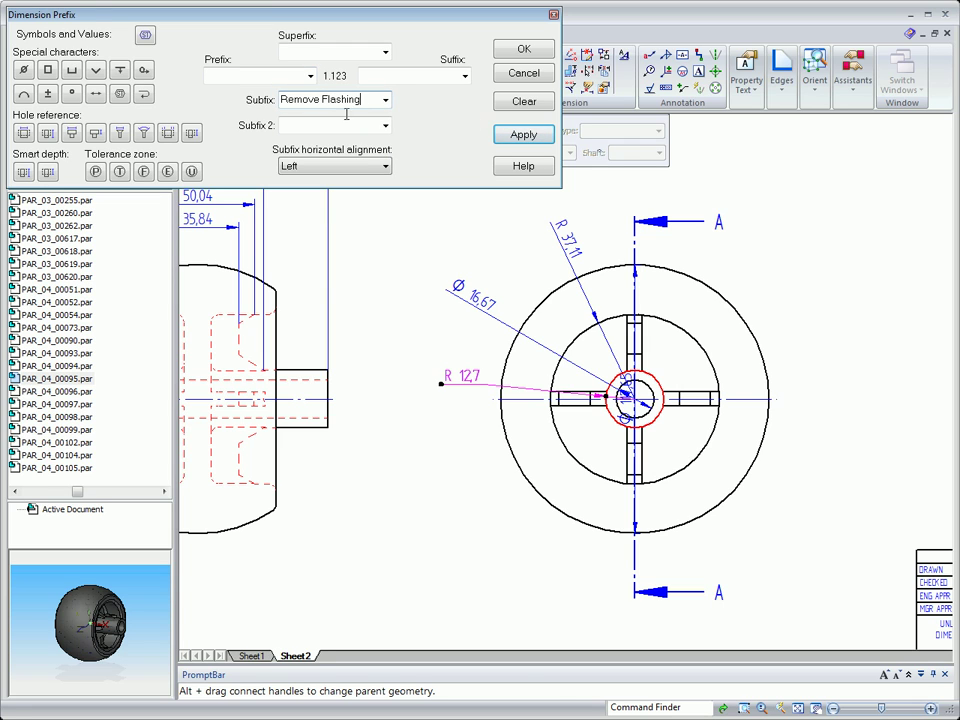
Give R 12,7 a 'Remove Flashing' subfix and copy it onto Ø 16,67 and R 37,11
click(524, 48)
click(411, 253)
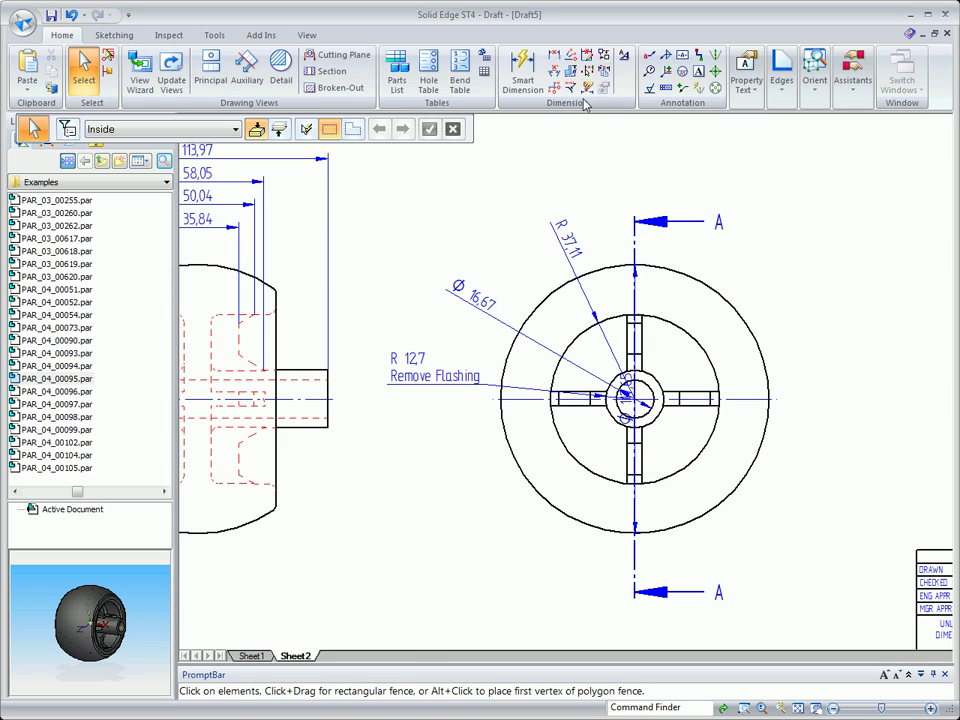
click(604, 71)
click(408, 358)
click(475, 298)
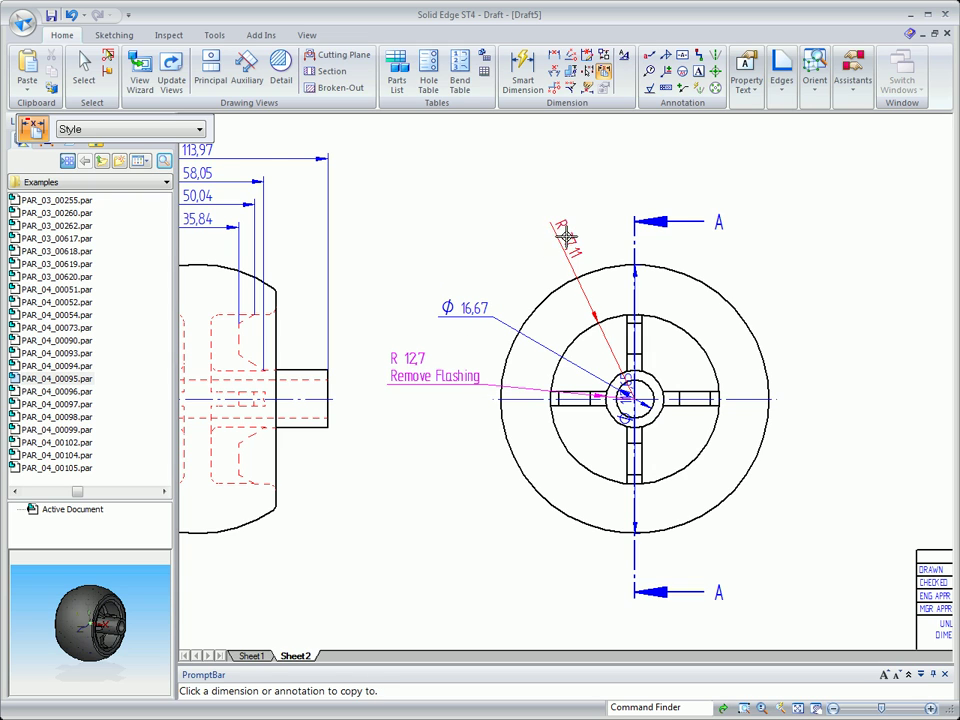
click(566, 240)
click(200, 129)
click(90, 167)
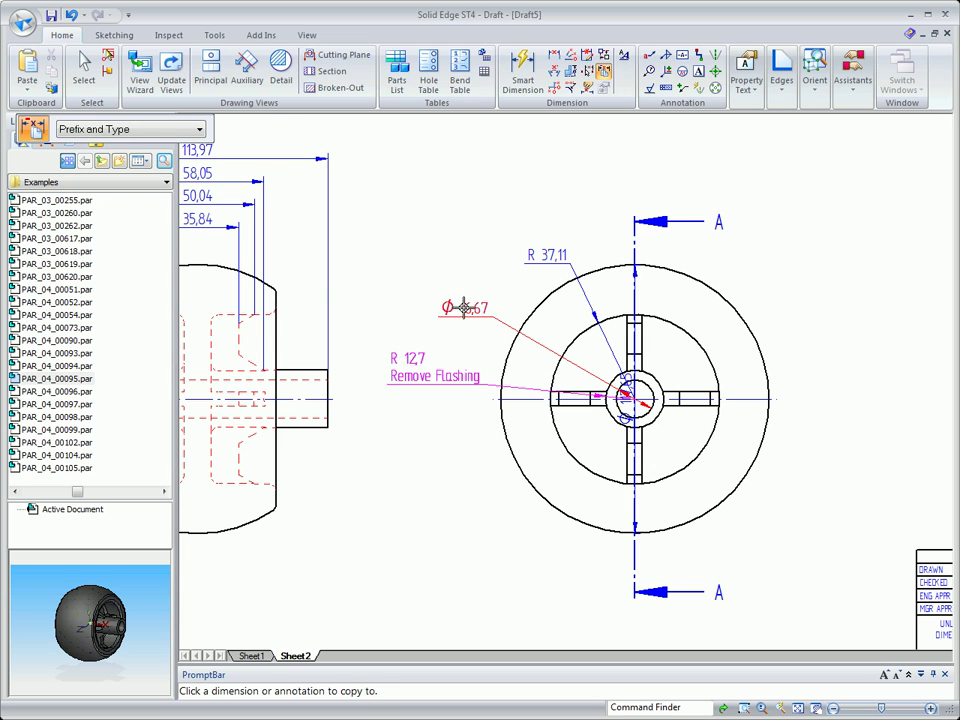
click(462, 306)
click(530, 253)
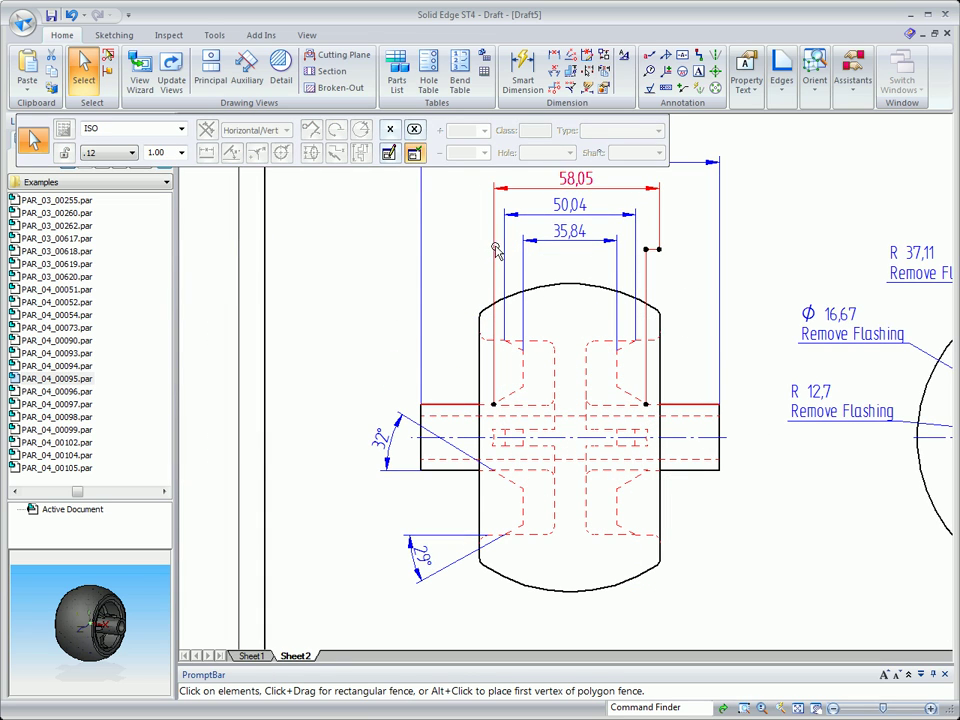
Drag the 58,05 dimension's extension lines straight down to its two wheel points
drag(476, 251, 455, 230)
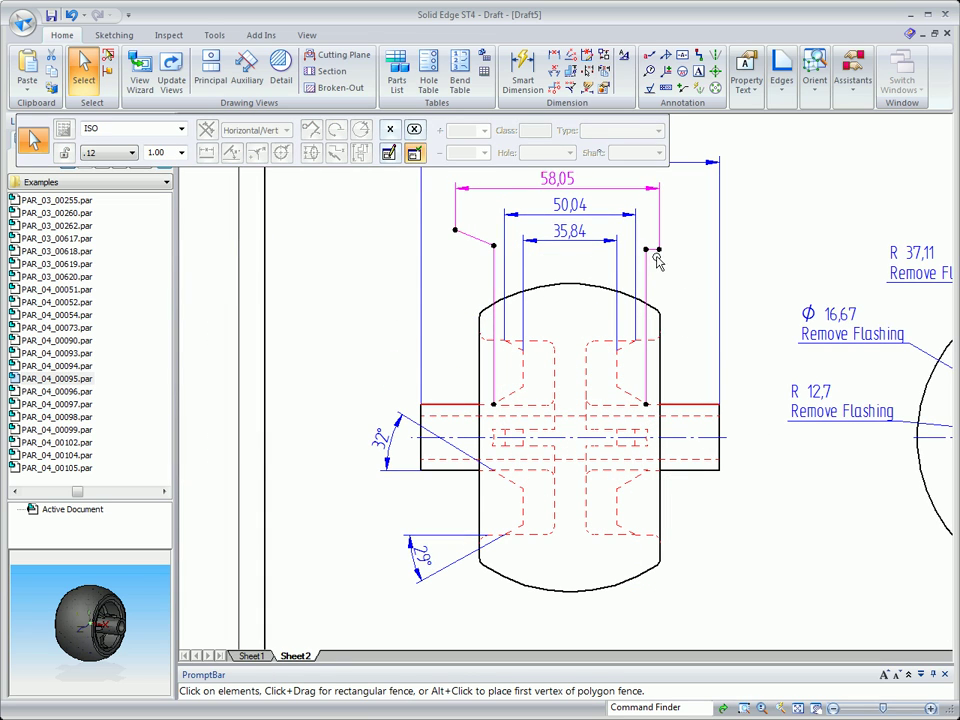
mouse_move(660, 249)
mouse_down()
mouse_move(679, 234)
mouse_move(647, 265)
mouse_up()
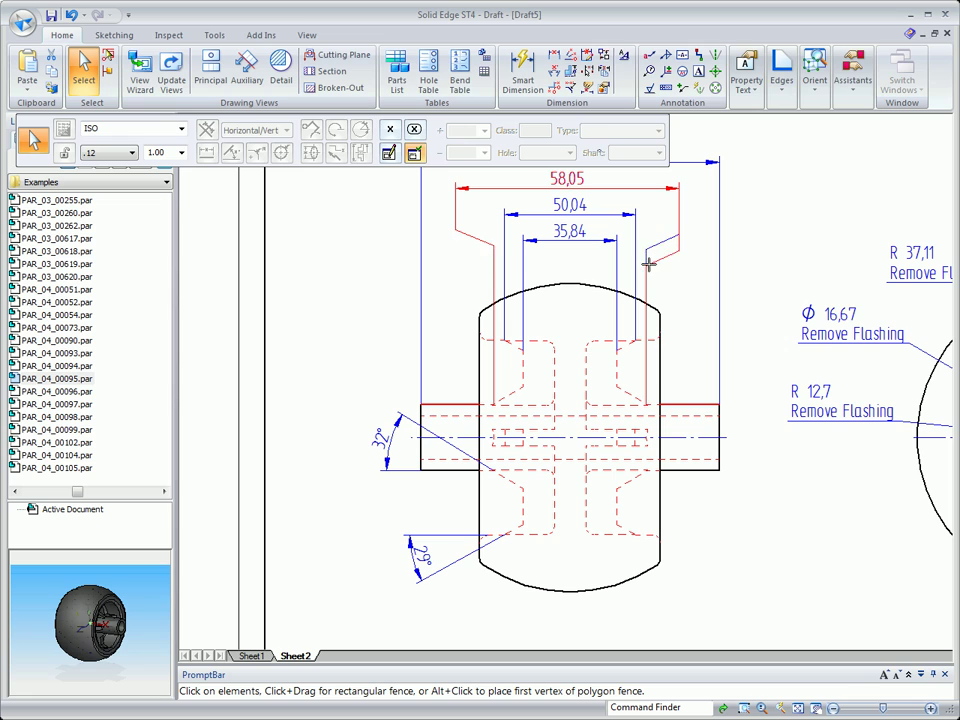
drag(491, 244, 494, 261)
drag(647, 268, 650, 268)
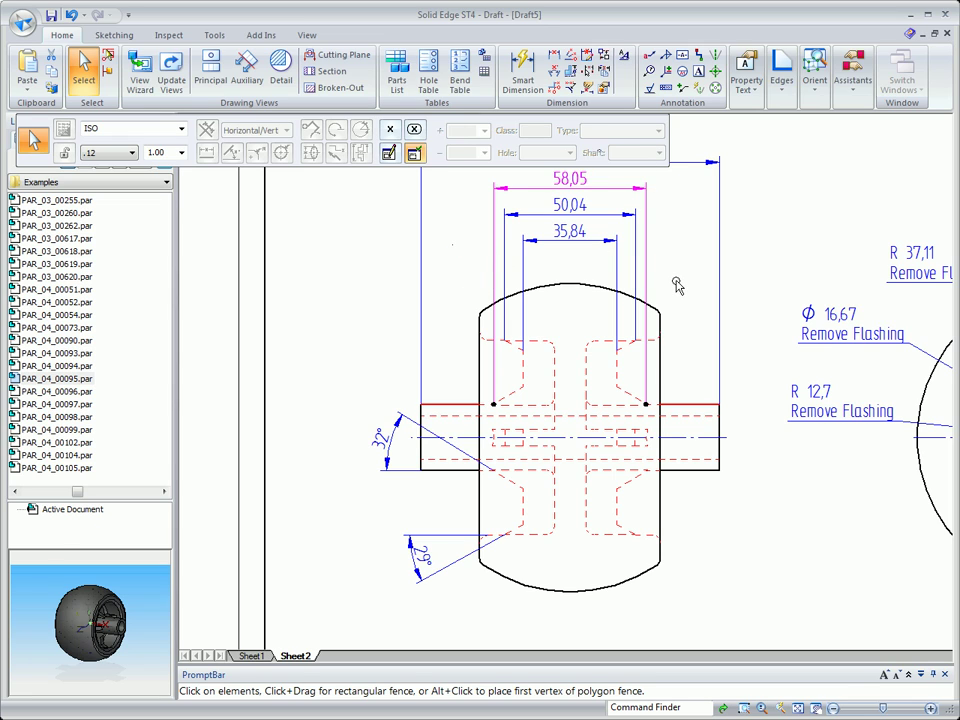
click(677, 282)
Place SECTION A-A from the A-A cutting plane to the right of the circular view
right_click(670, 278)
click(690, 242)
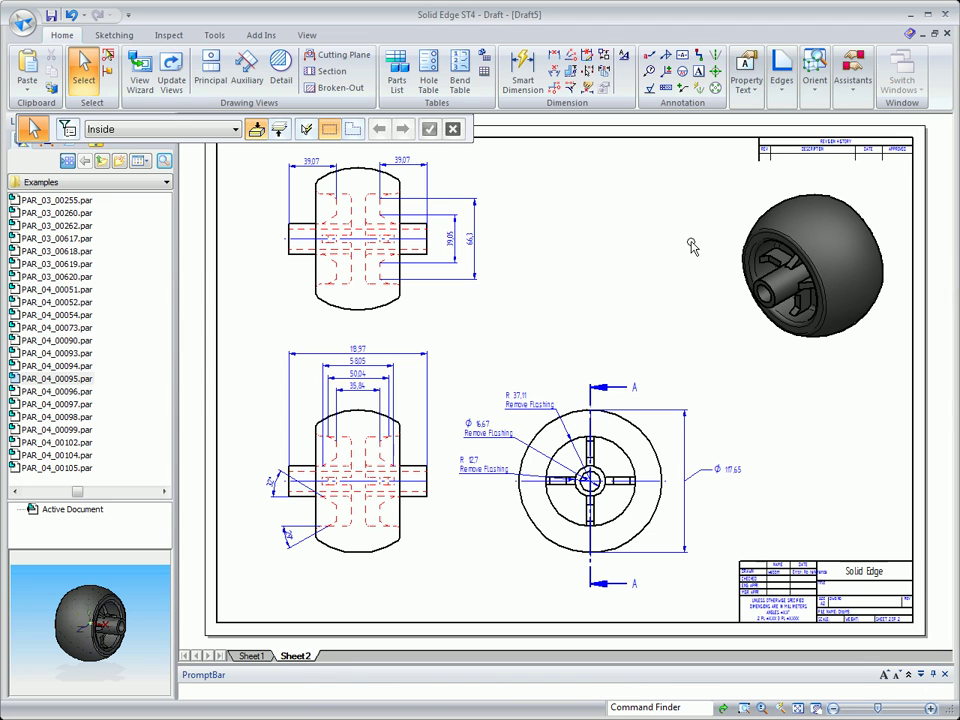
click(332, 71)
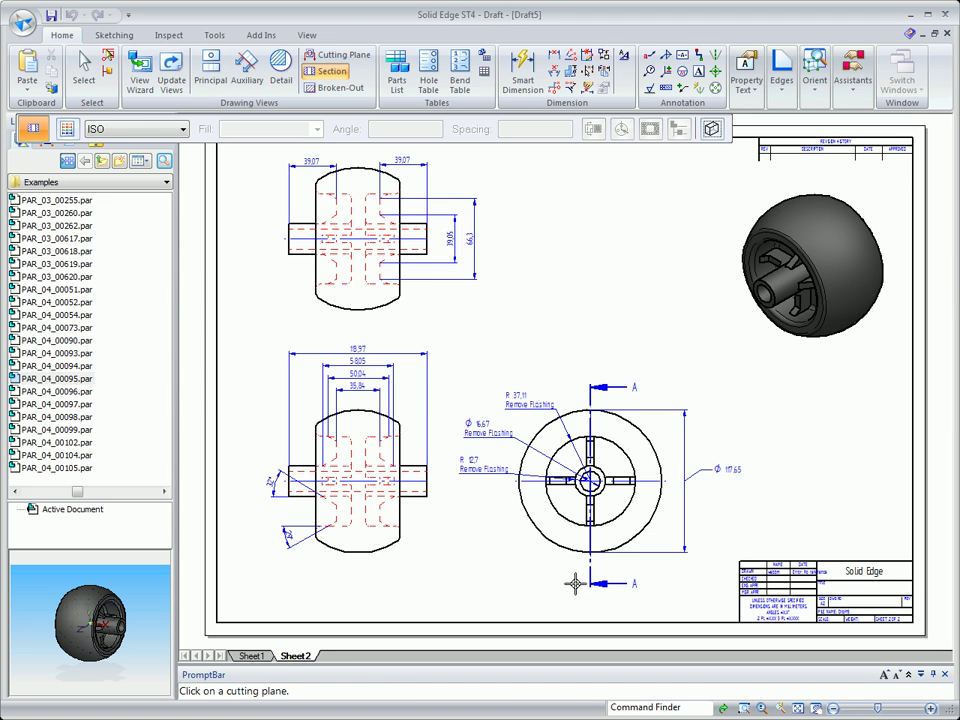
click(590, 430)
click(829, 530)
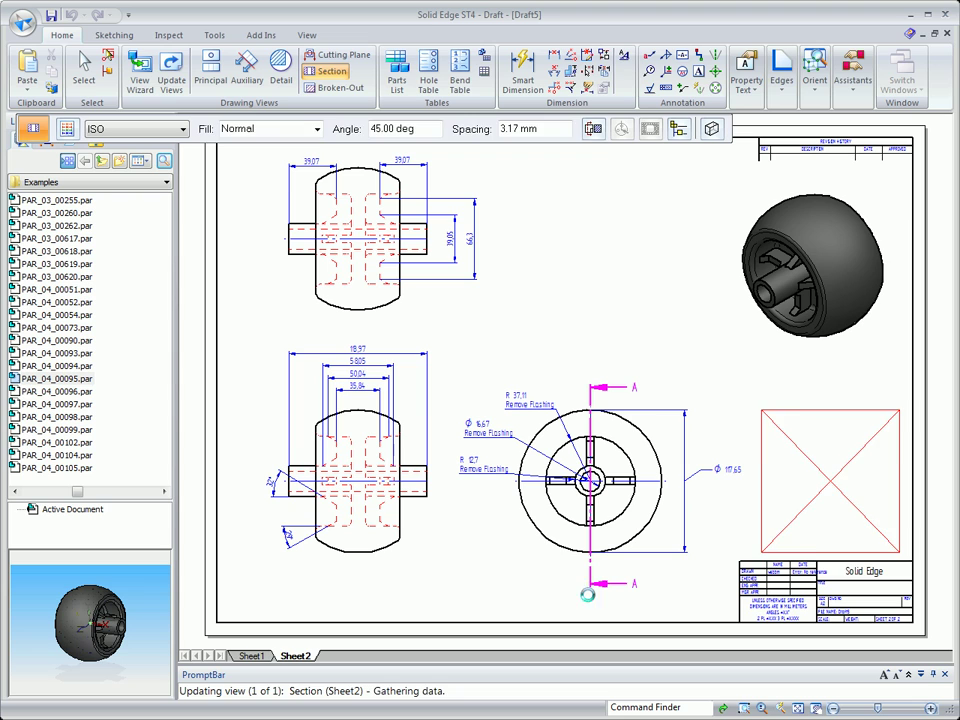
key(Escape)
click(381, 545)
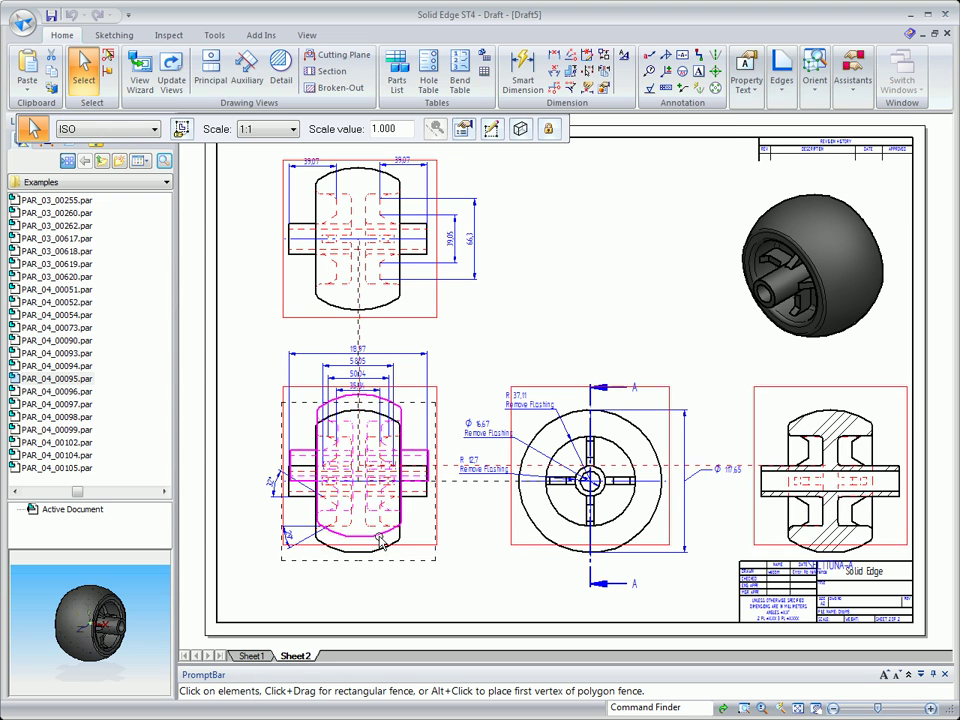
click(388, 573)
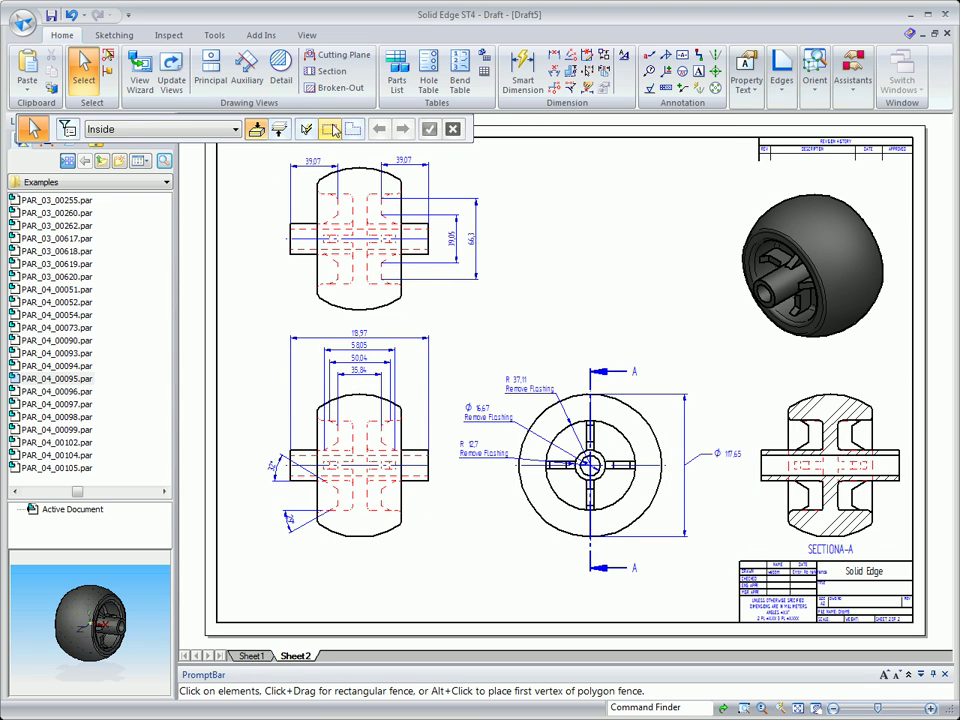
Draw a two-point rectangle boundary on the top view's lower left and set the cutout depth at the wheel's centre
click(340, 87)
click(333, 306)
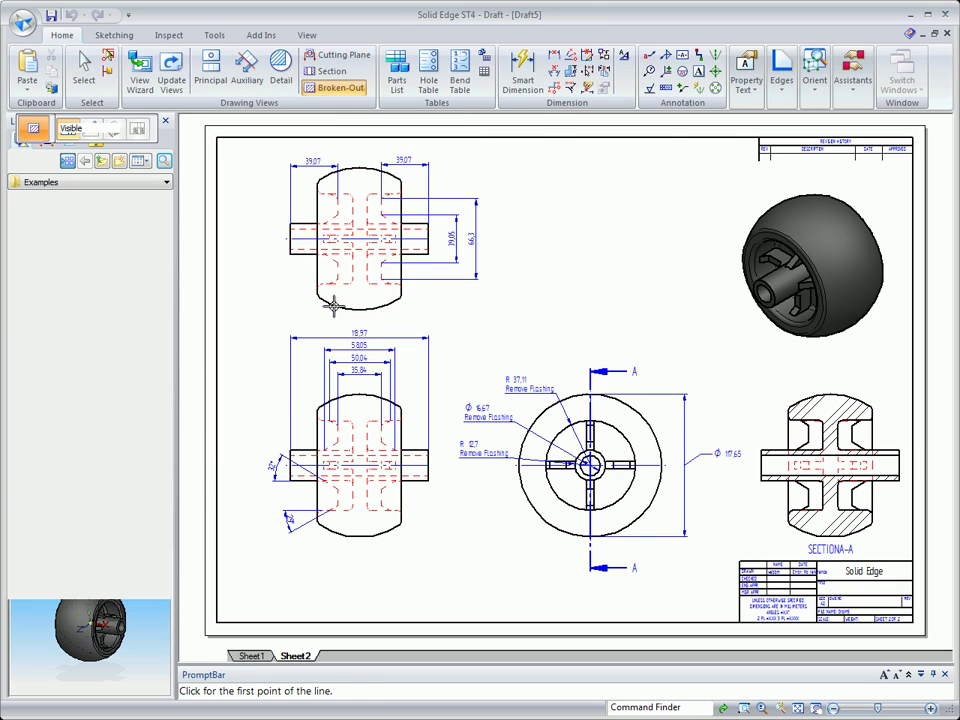
click(88, 73)
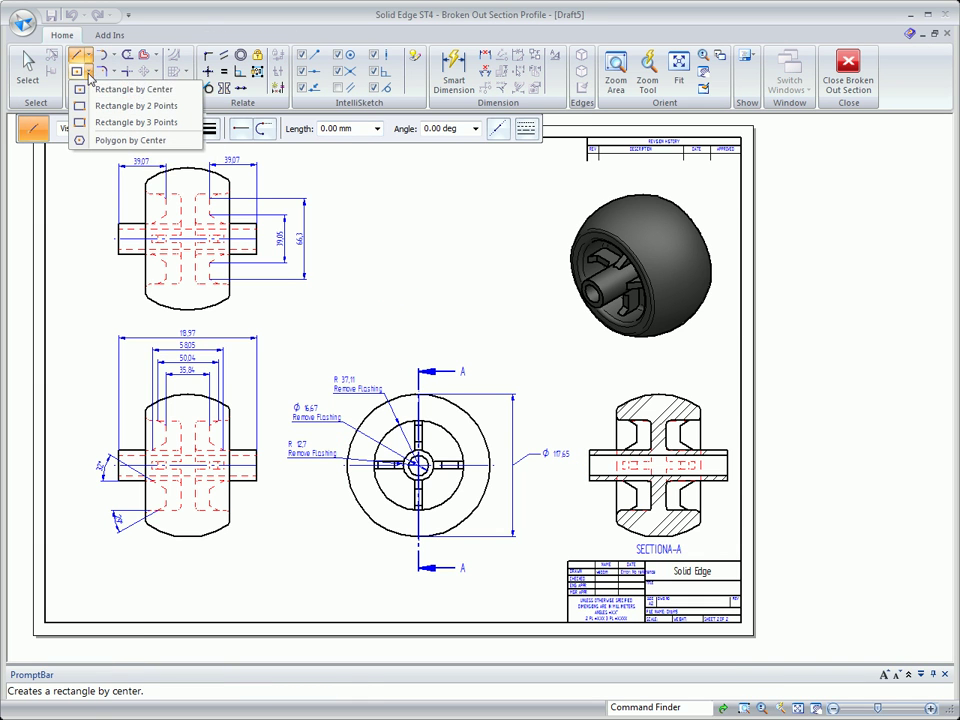
click(136, 105)
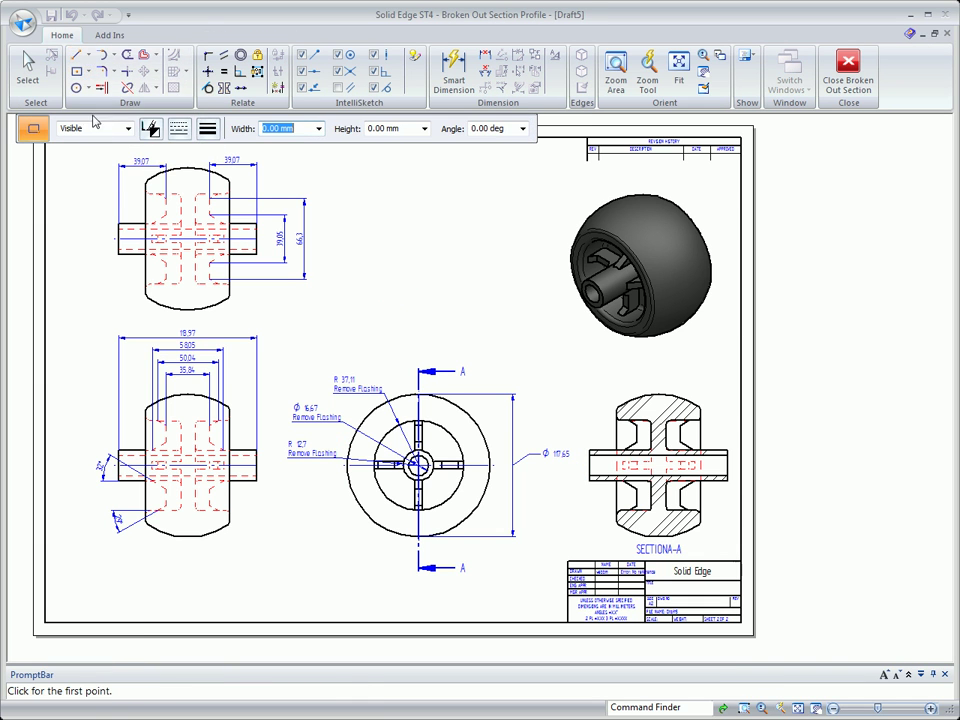
click(188, 322)
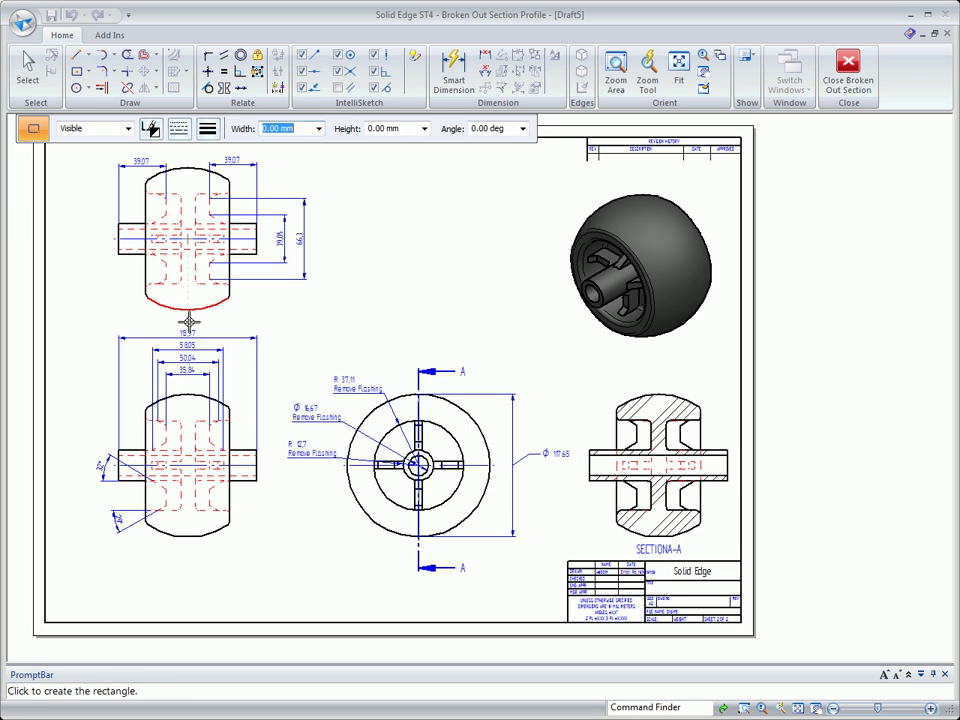
click(106, 232)
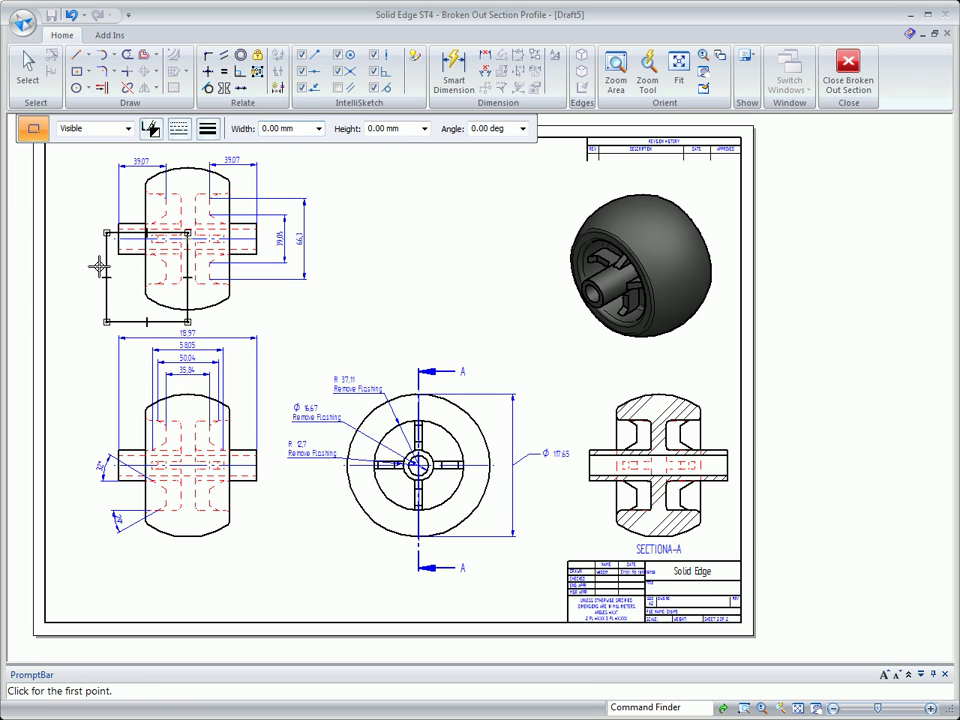
right_click(100, 265)
click(53, 221)
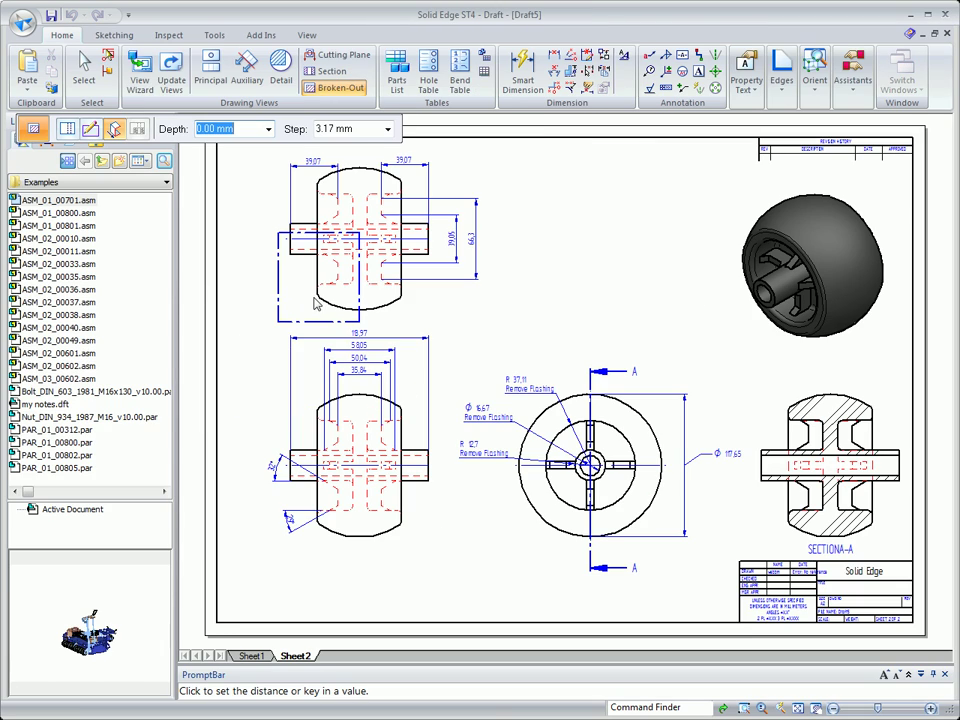
click(462, 352)
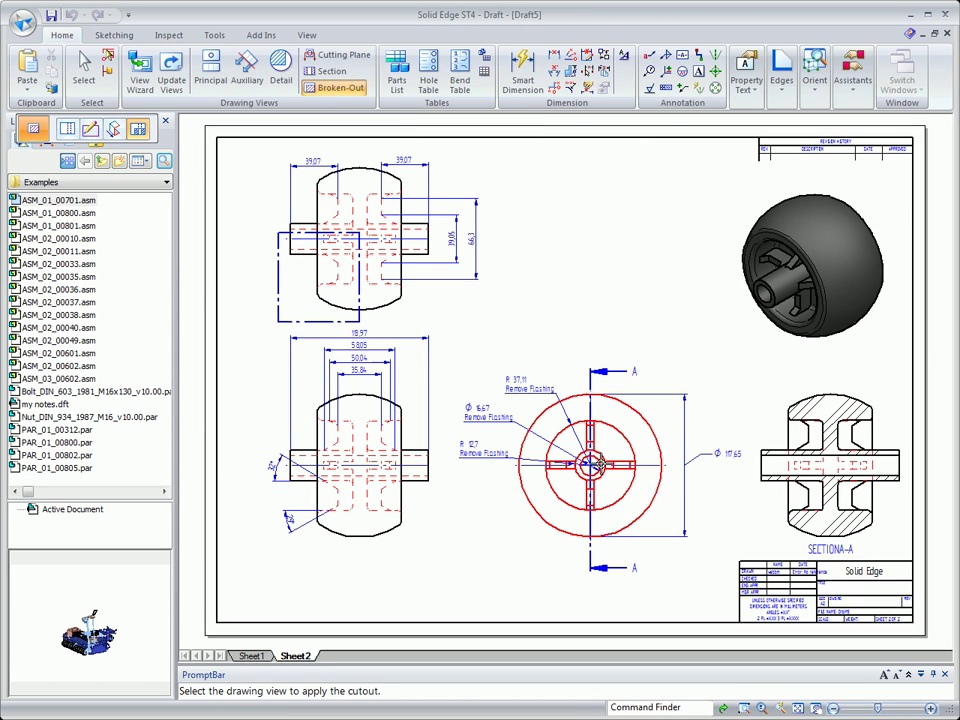
Apply the cutout to the top view and place the Fillets and Rounds note to its right
click(398, 302)
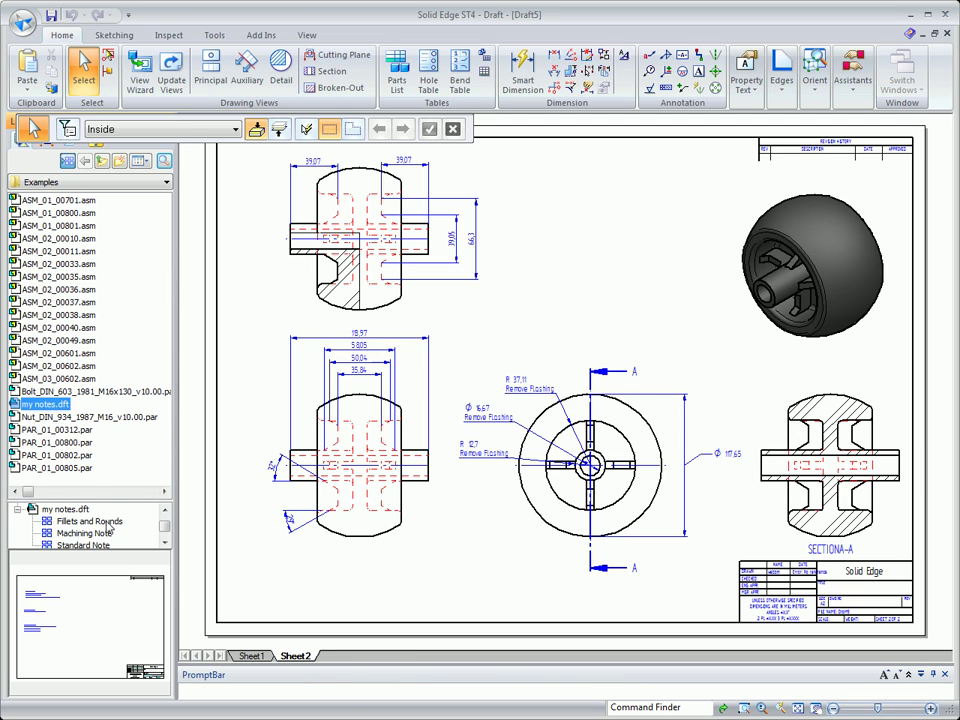
drag(110, 527, 530, 190)
click(520, 182)
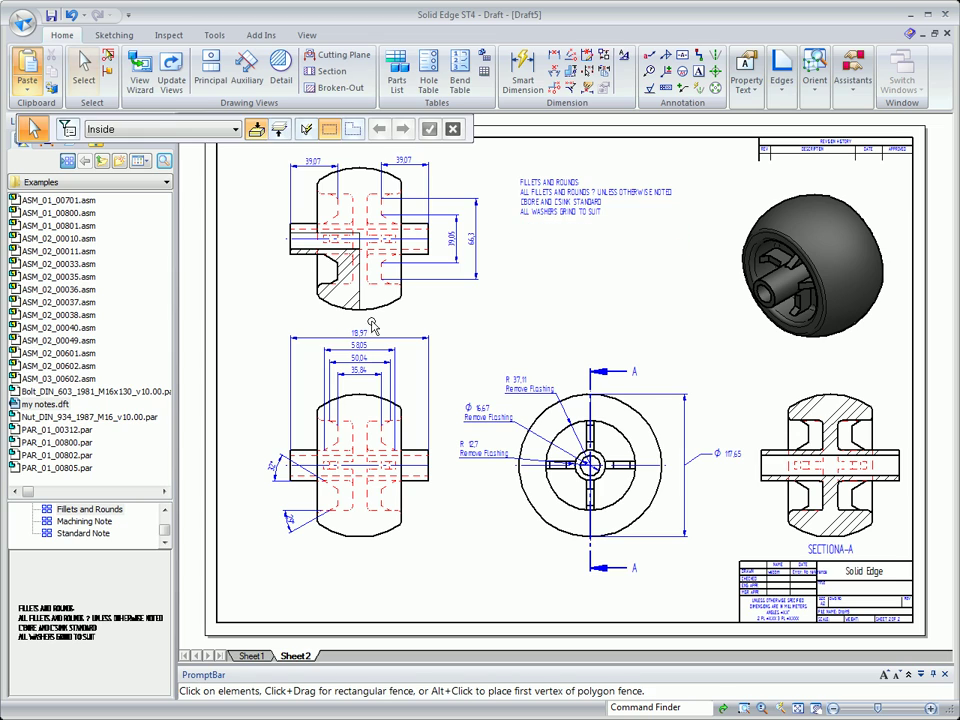
Place the Machining Notes below the end view and the Standard Notes at the sheet's lower left
drag(84, 521, 537, 606)
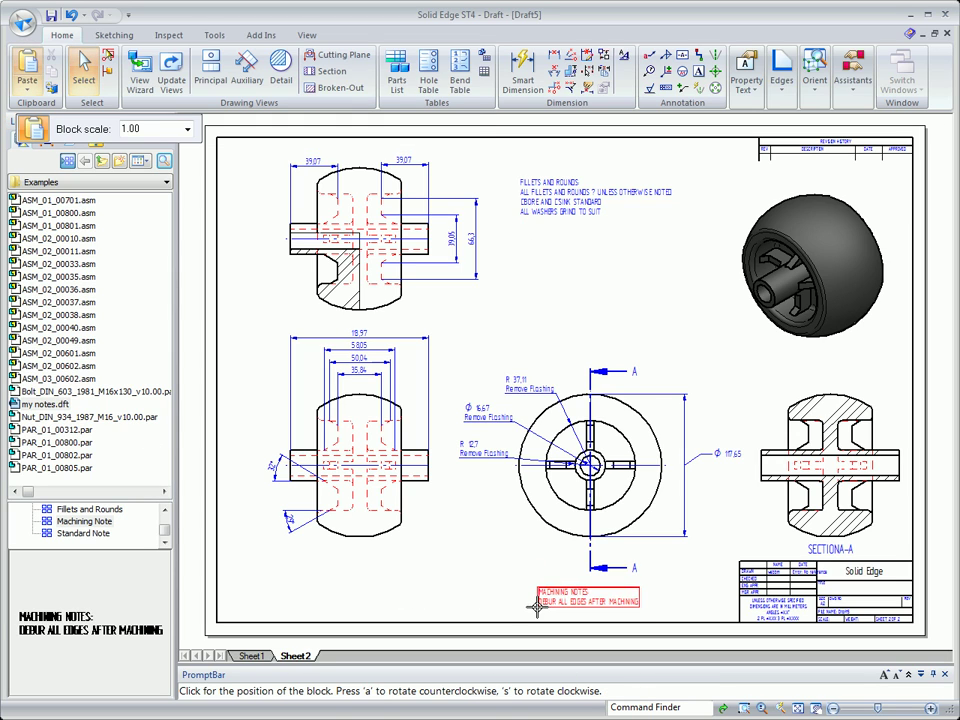
click(537, 606)
drag(84, 533, 262, 580)
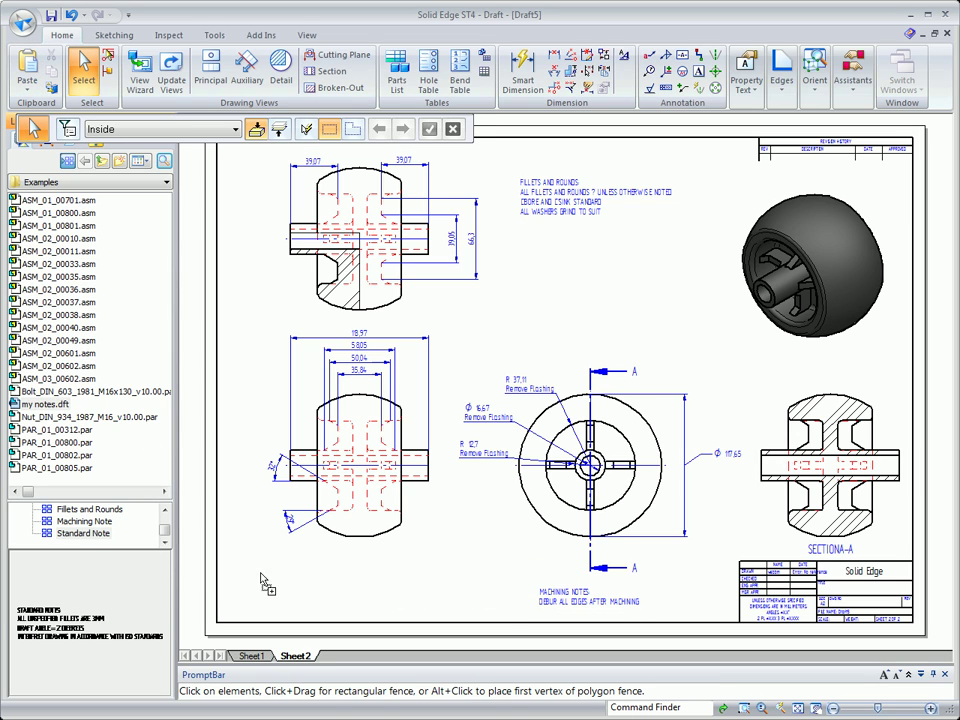
click(237, 606)
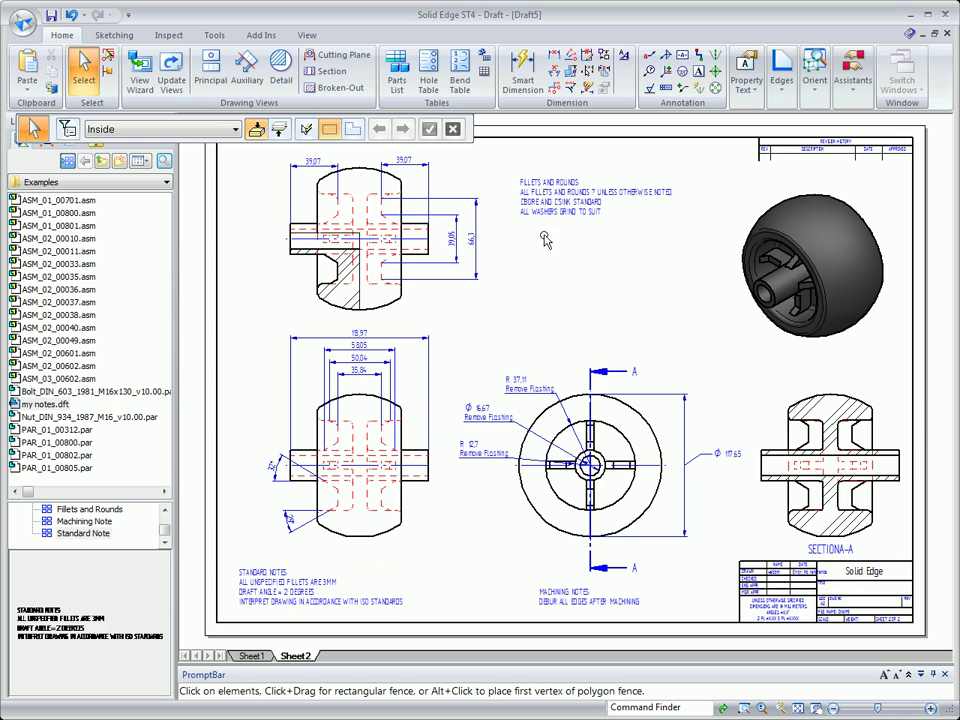
In the Fillets and Rounds note, replace the question mark after ROUNDS with a stacked ½
double_click(544, 238)
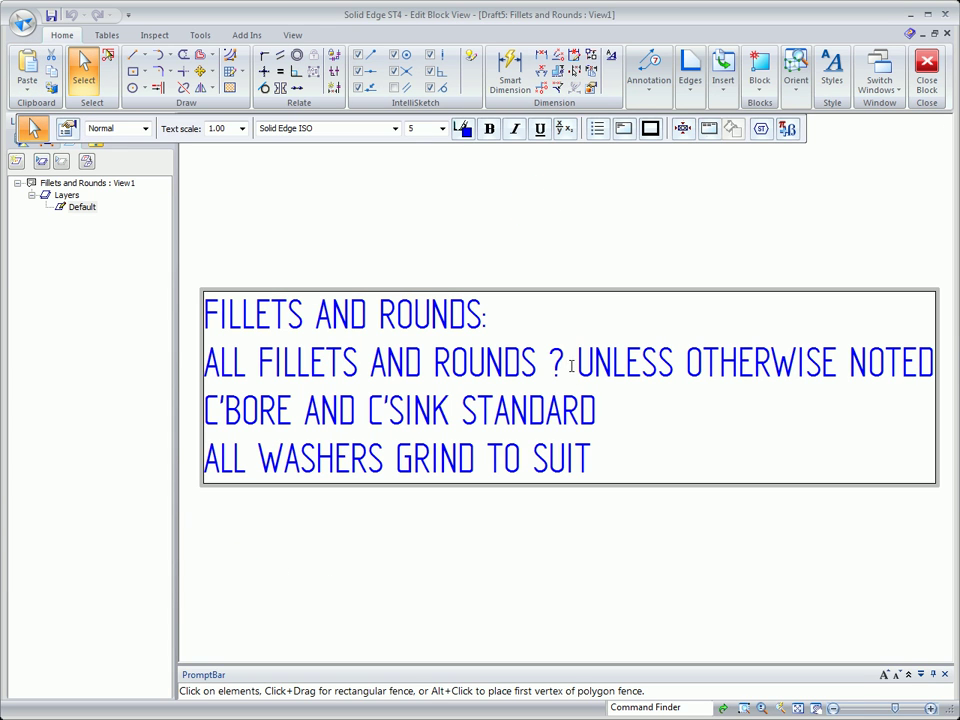
click(575, 350)
key(BackSpace)
text(1/2)
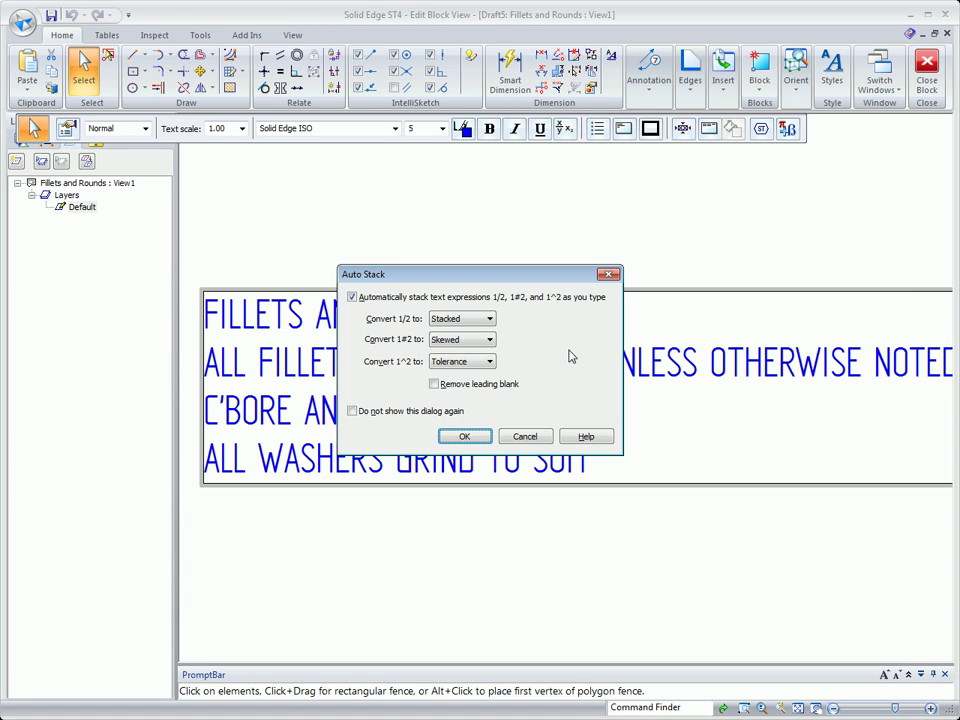
click(491, 319)
click(465, 437)
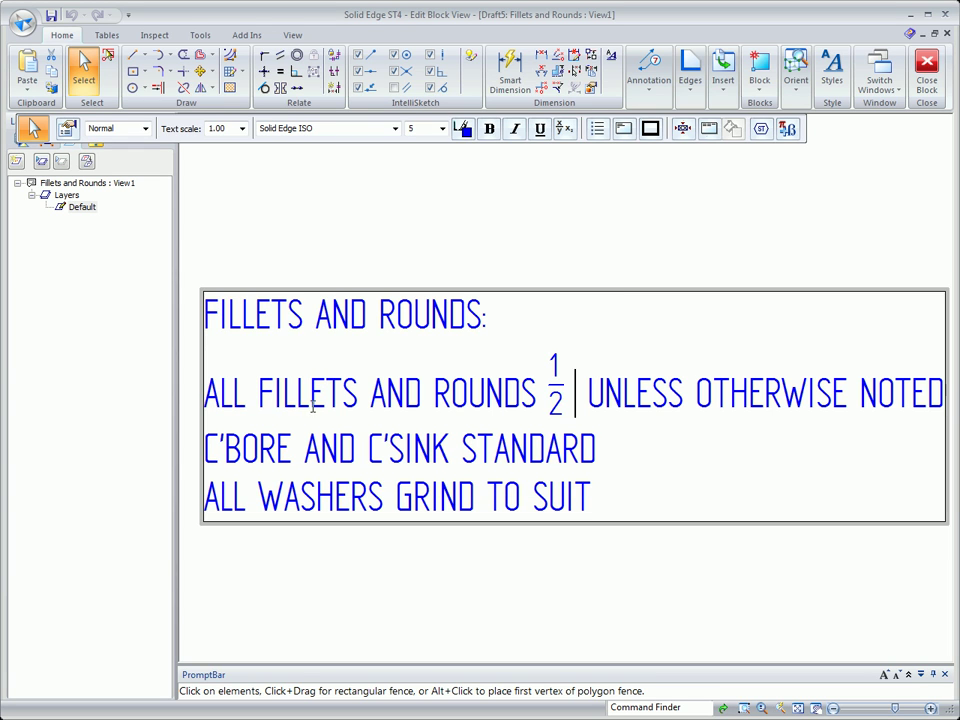
Number the three Fillets and Rounds note lines 1 to 3 and leave the block
mouse_move(204, 393)
mouse_down()
mouse_move(476, 497)
mouse_move(592, 497)
mouse_up()
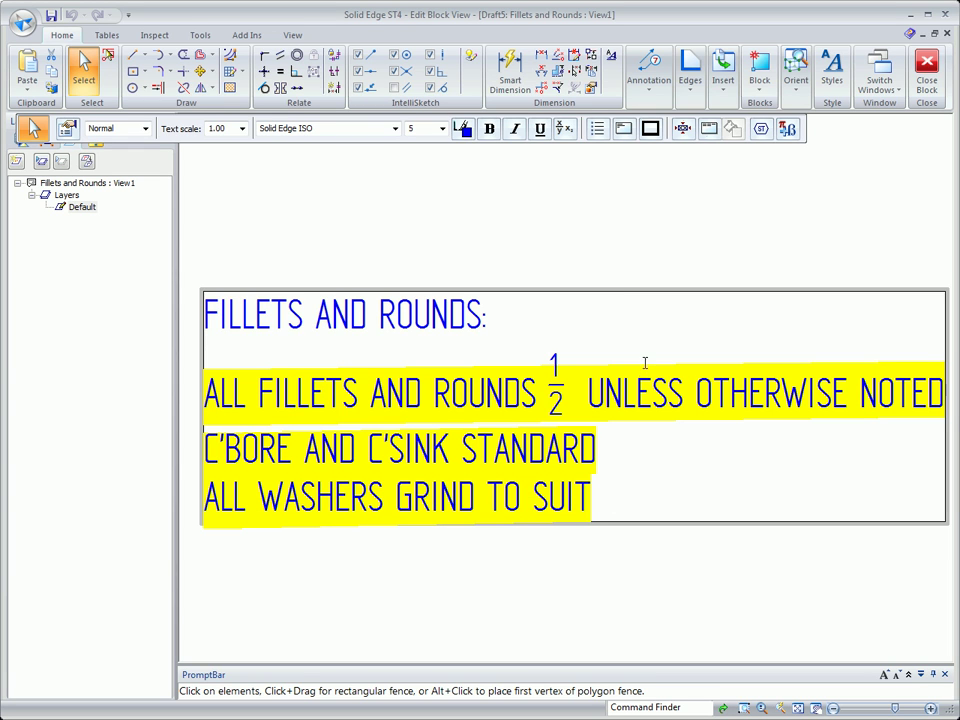
click(598, 130)
click(621, 163)
click(587, 238)
right_click(586, 232)
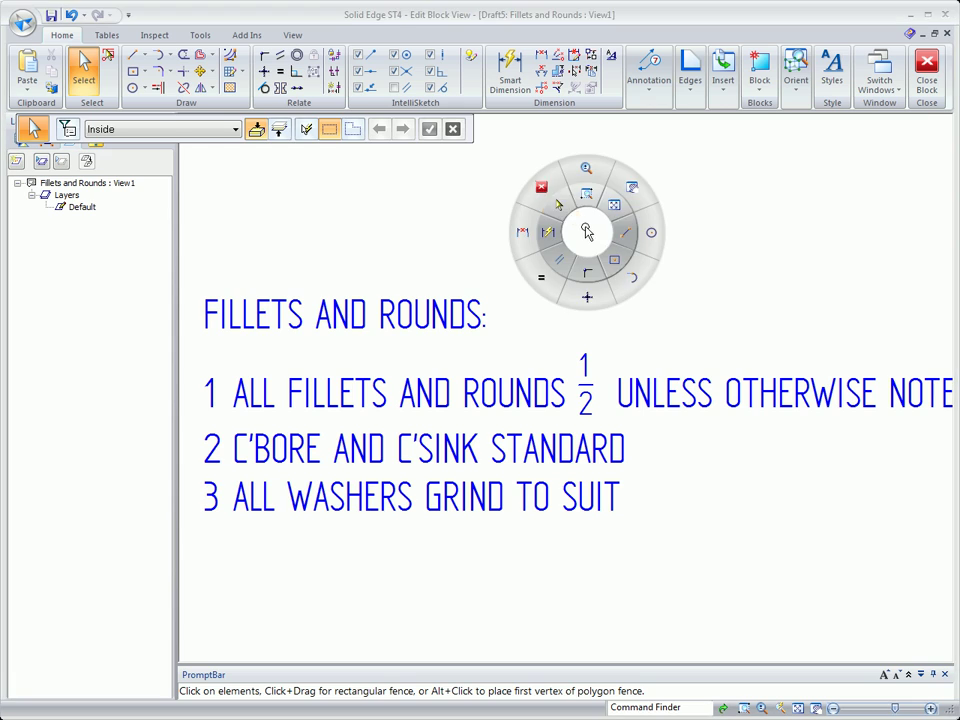
click(541, 187)
In the Standard Notes block, replace DEGREES with a degree sign so the draft angle reads 2°
double_click(282, 578)
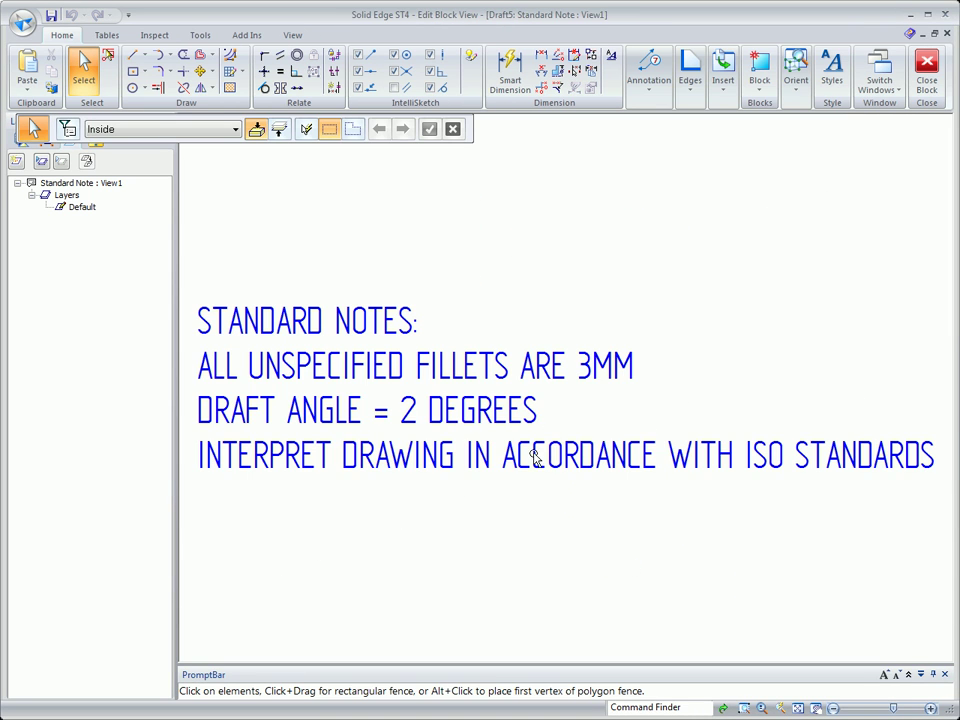
double_click(545, 405)
key(BackSpace)
key(BackSpace)
key(BackSpace)
key(BackSpace)
key(BackSpace)
key(BackSpace)
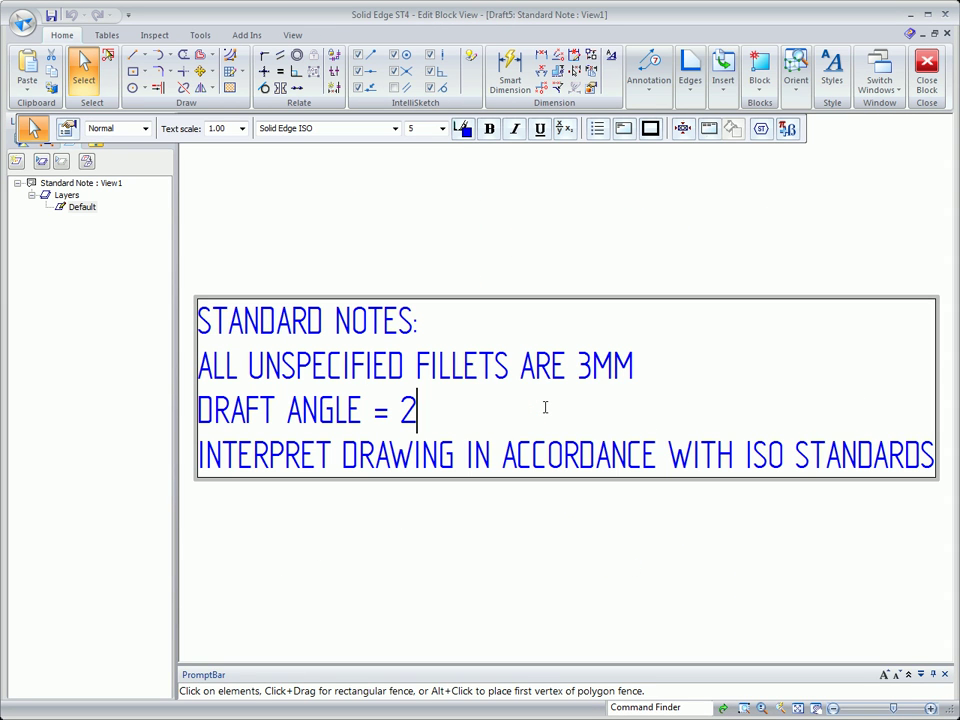
click(760, 129)
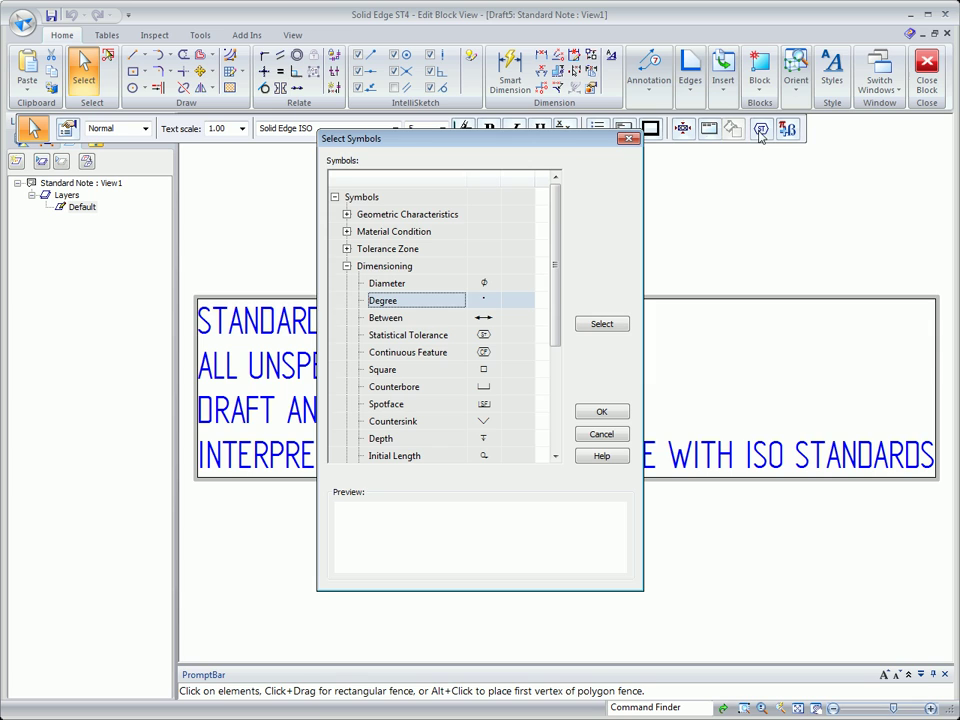
click(600, 323)
click(601, 411)
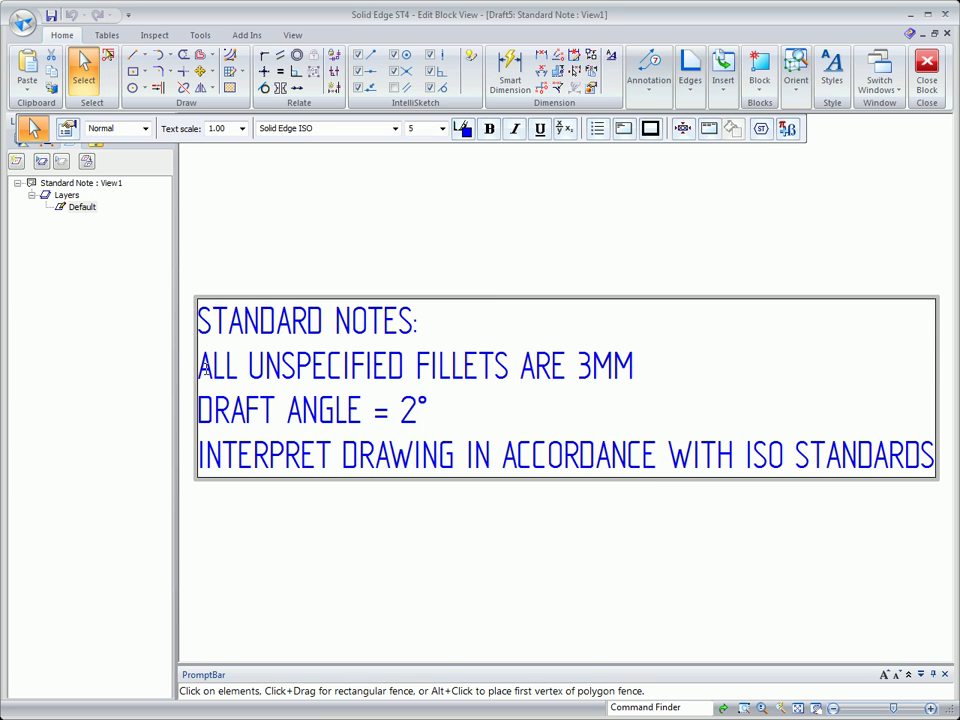
Give the three standard notes filled round bullets and close the block
drag(201, 366, 936, 458)
click(597, 128)
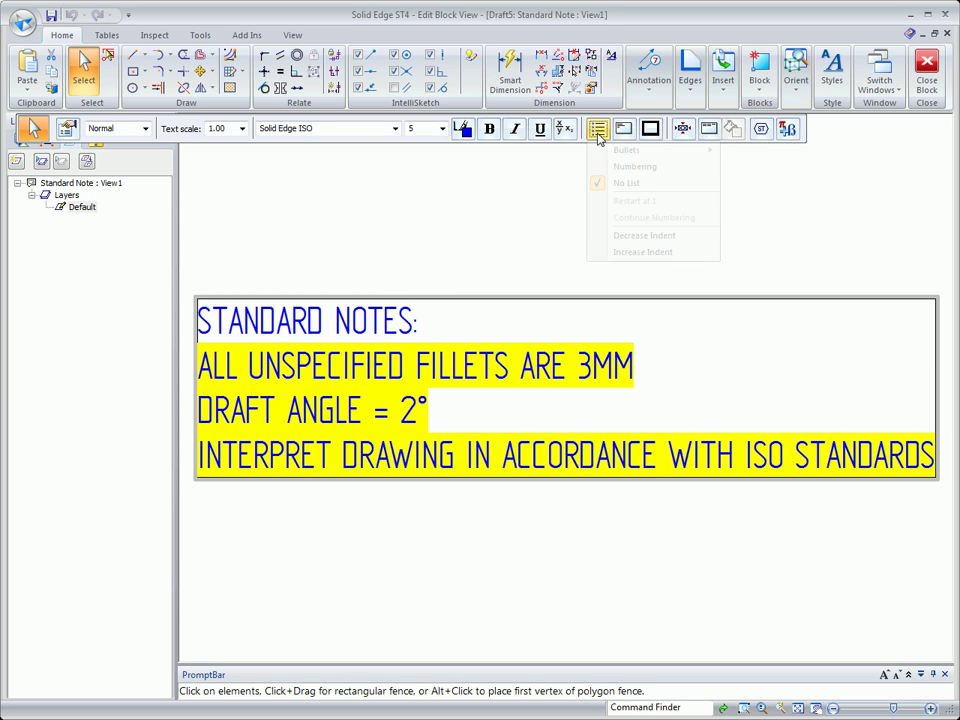
click(741, 152)
click(615, 249)
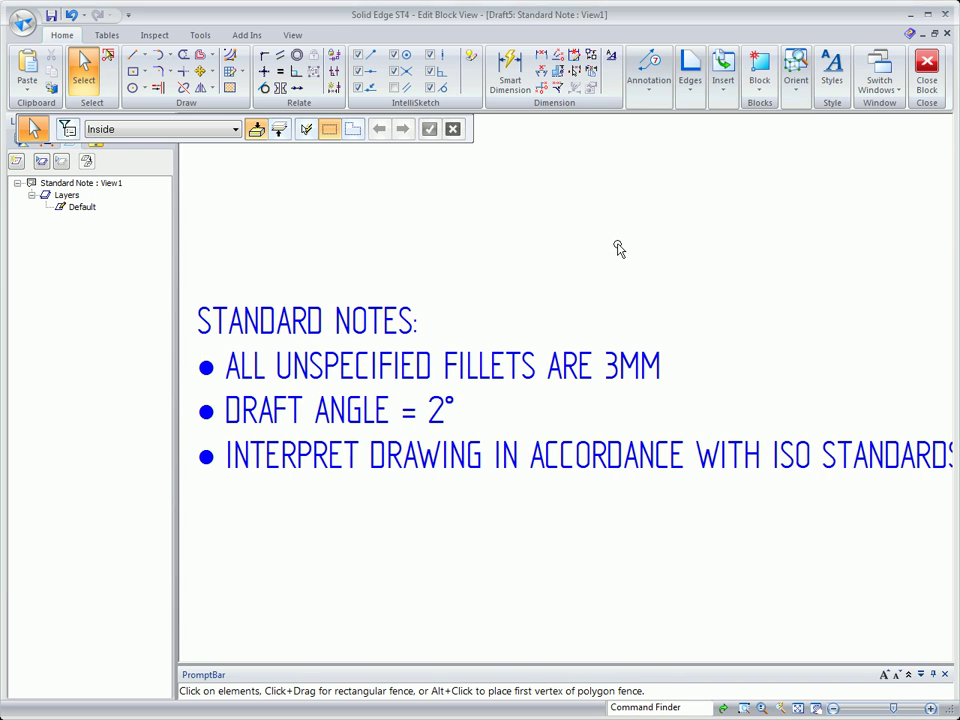
right_click(617, 247)
click(584, 203)
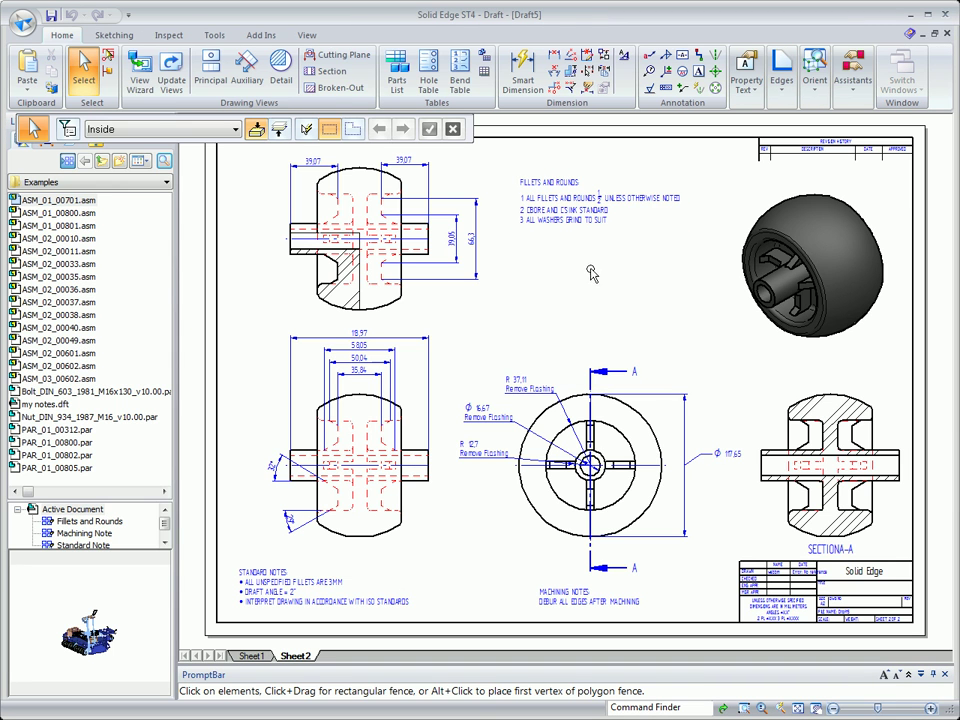
Open the wheel part from its drawing view and move the hub end face inward
double_click(642, 418)
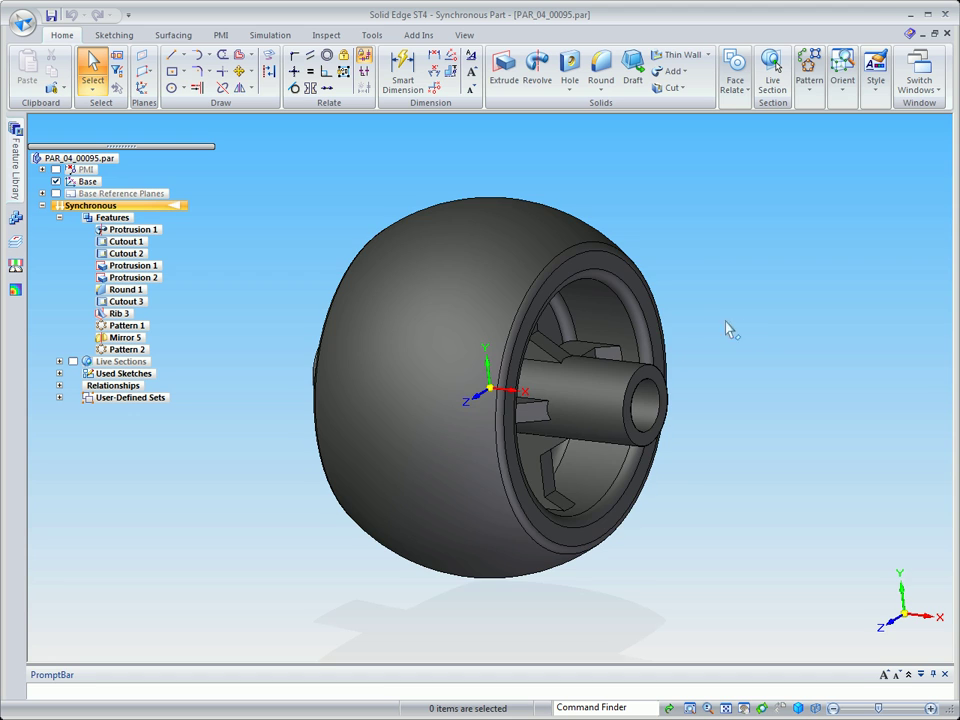
middle_drag(727, 330, 696, 347)
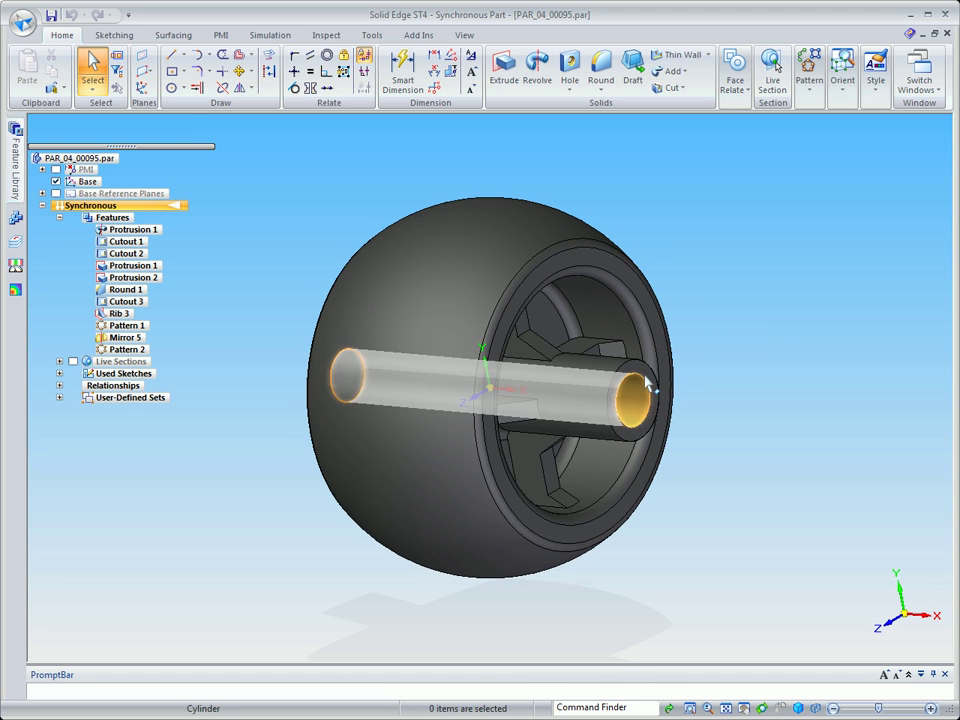
click(647, 382)
key(ctrl+f)
click(754, 424)
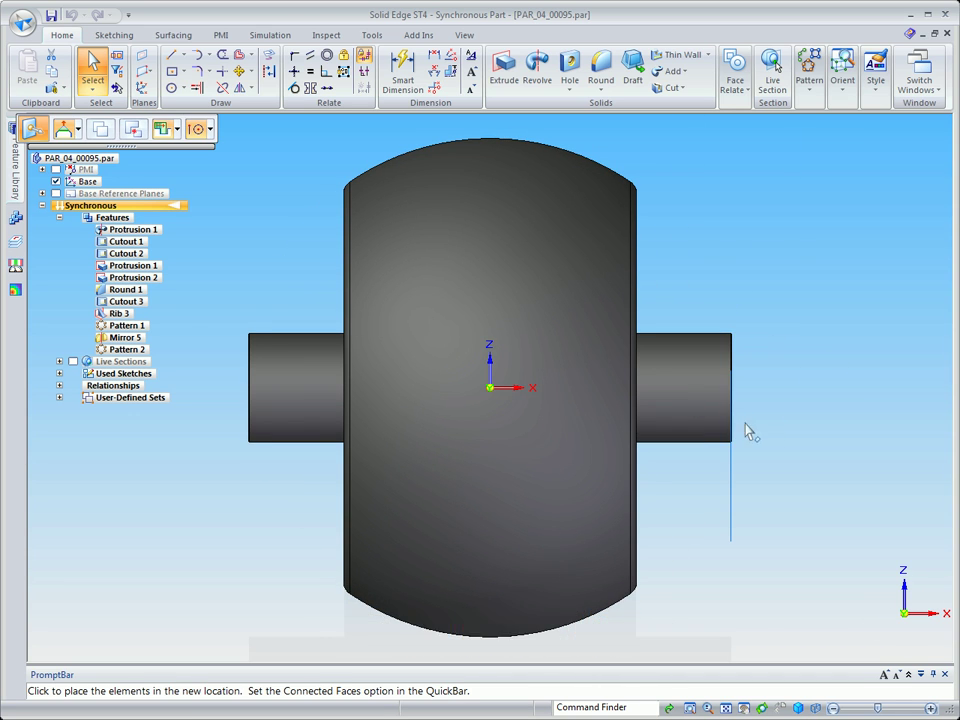
click(701, 452)
key(ctrl+i)
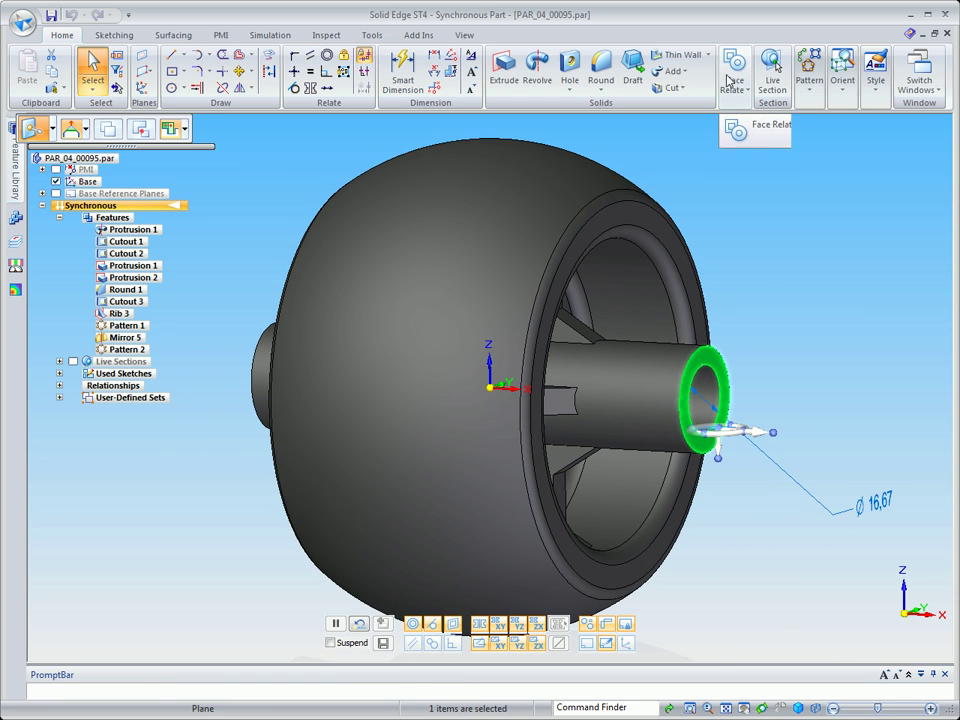
Make the hub end face coplanar with the rim face using Face Relate
click(736, 84)
click(728, 122)
click(738, 207)
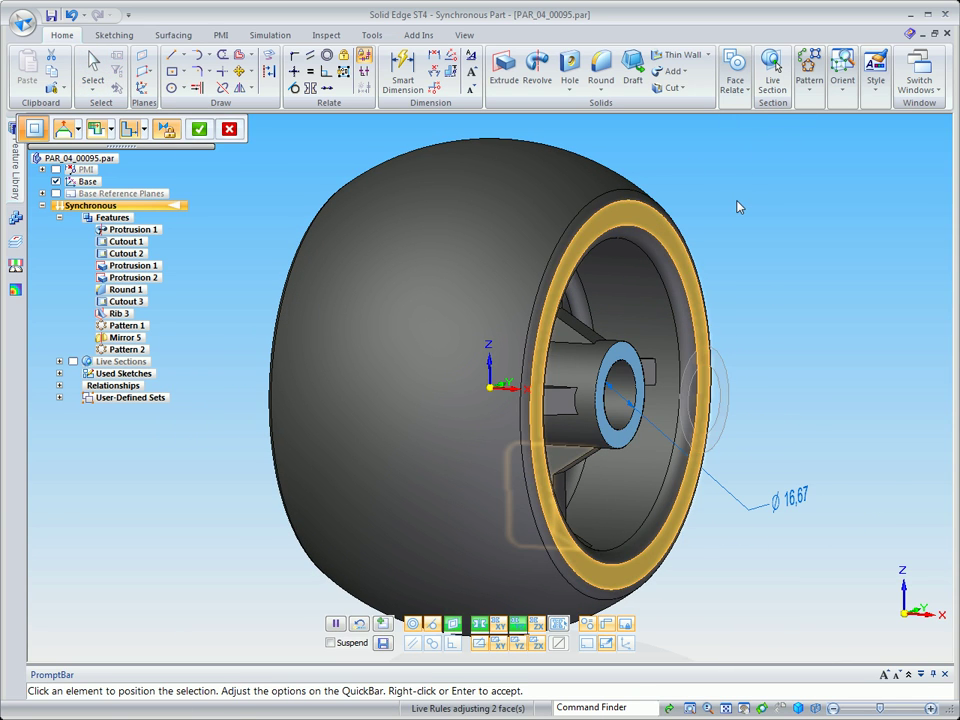
right_click(727, 234)
middle_drag(728, 236, 733, 253)
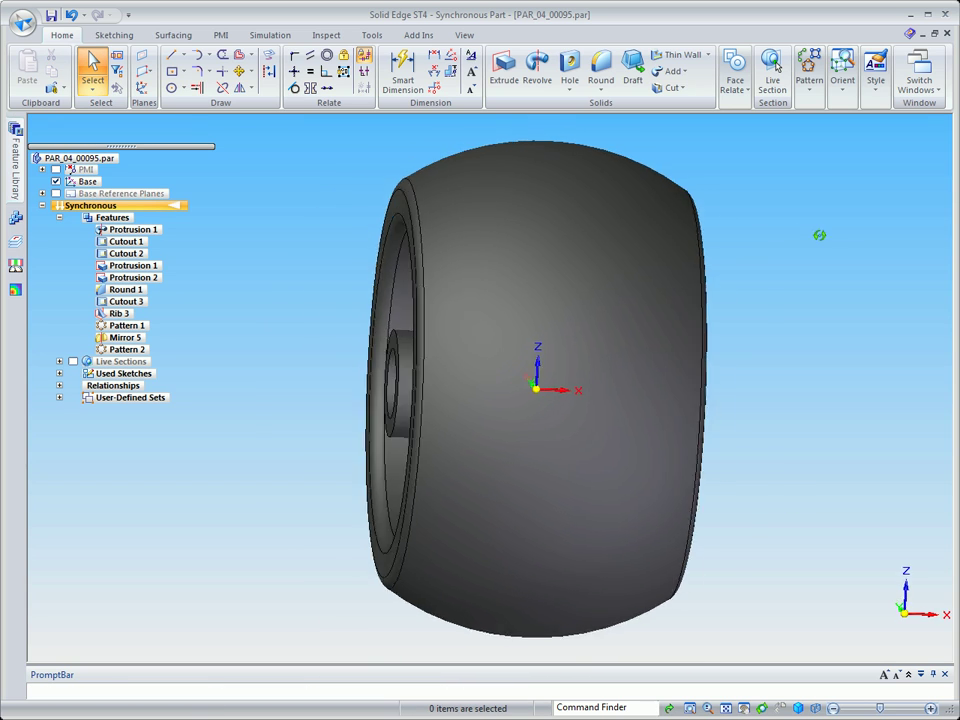
Back in the drawing, update the views to the changed model and close the Dimension Tracker
key(ctrl+Tab)
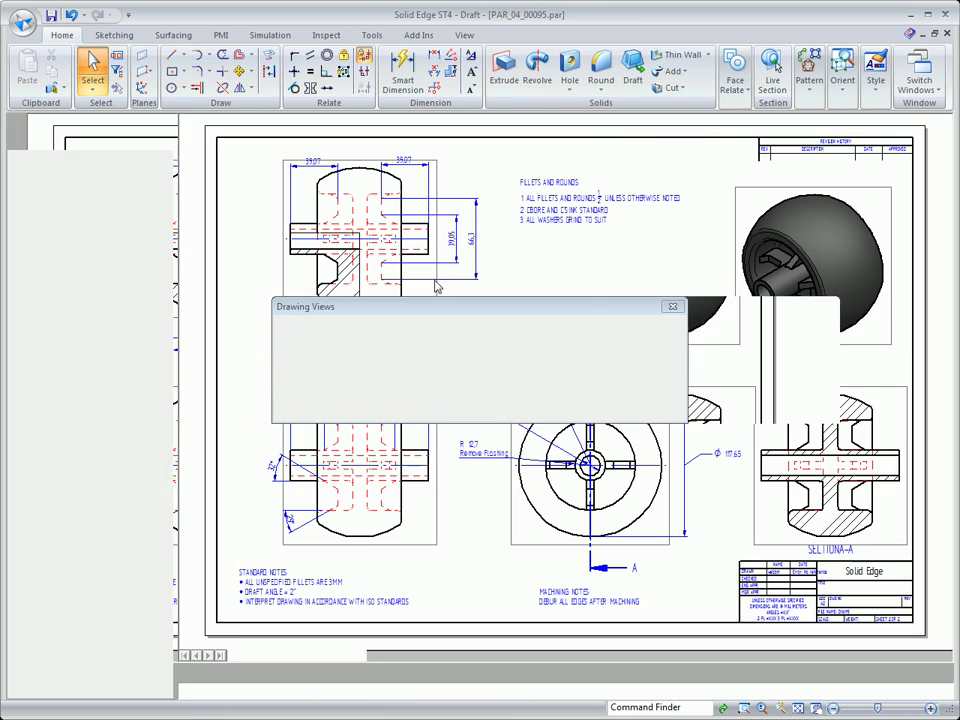
click(456, 408)
click(171, 80)
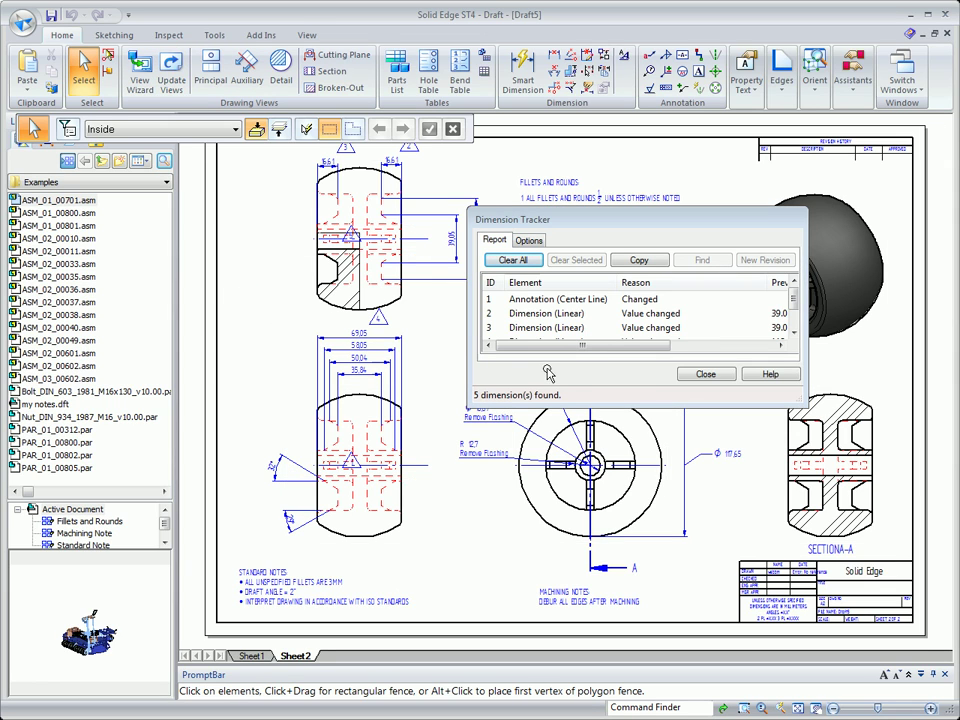
click(705, 374)
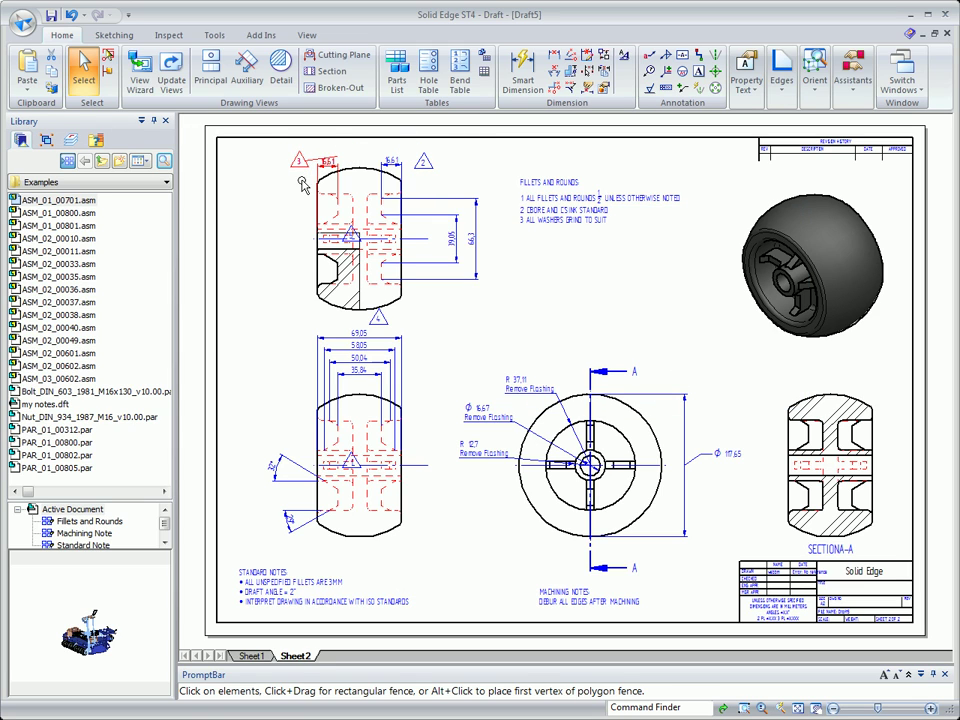
Zoom into the top view, move change callout 5 to its left, then fit the sheet
right_click(451, 345)
click(450, 262)
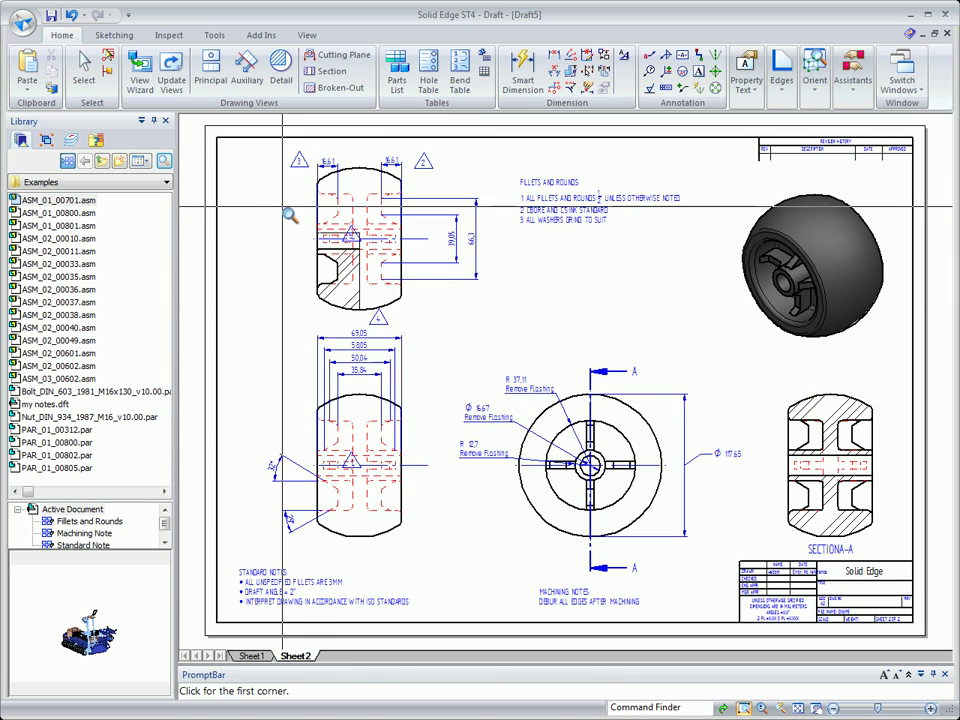
drag(214, 208, 514, 381)
drag(506, 210, 290, 262)
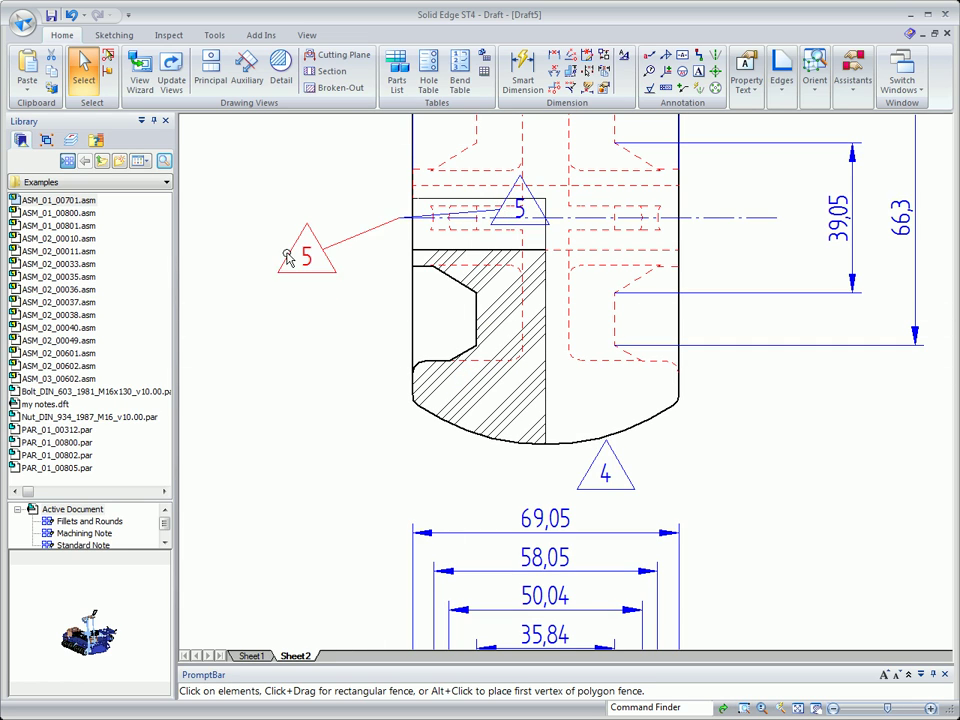
key(ctrl+shift+a)
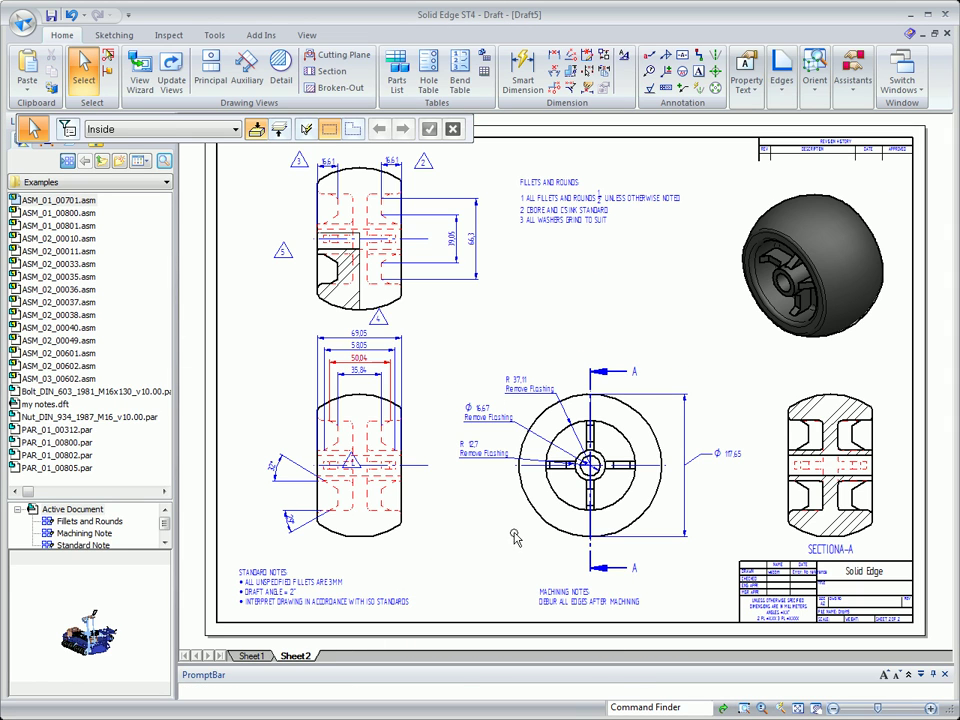
Run Print preview from the Application menu, advance to page 2 and zoom into the wheel sheet
click(22, 22)
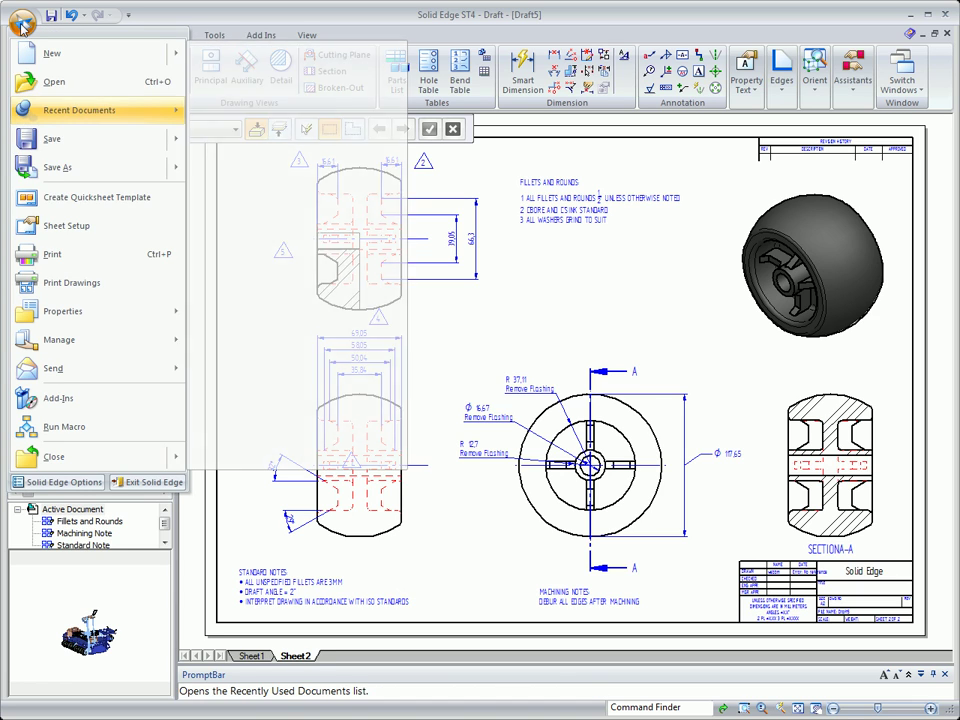
click(50, 254)
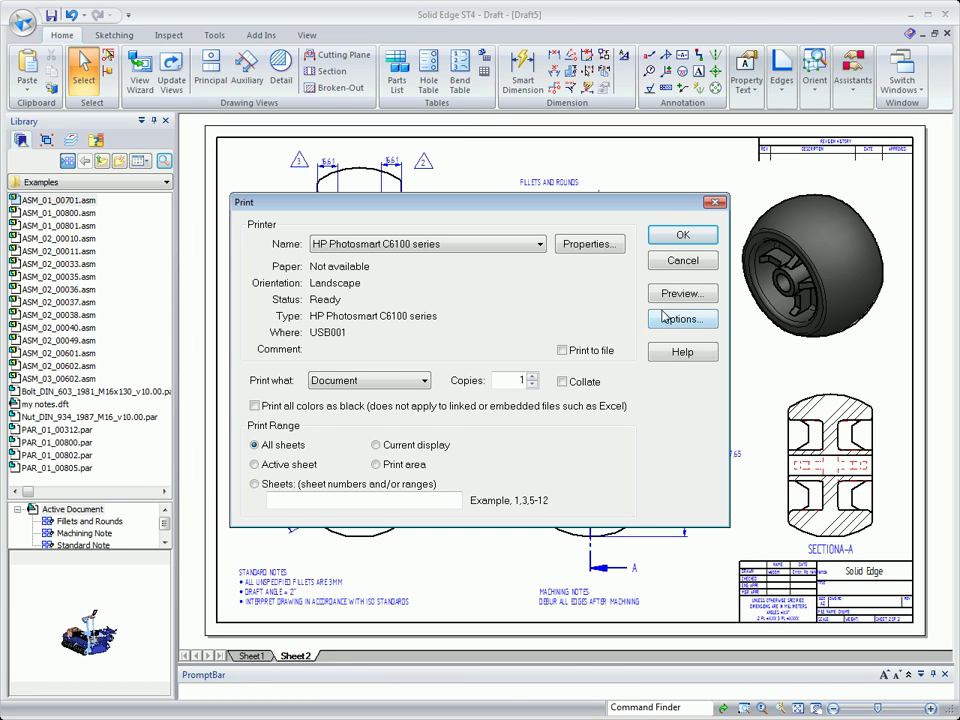
click(681, 293)
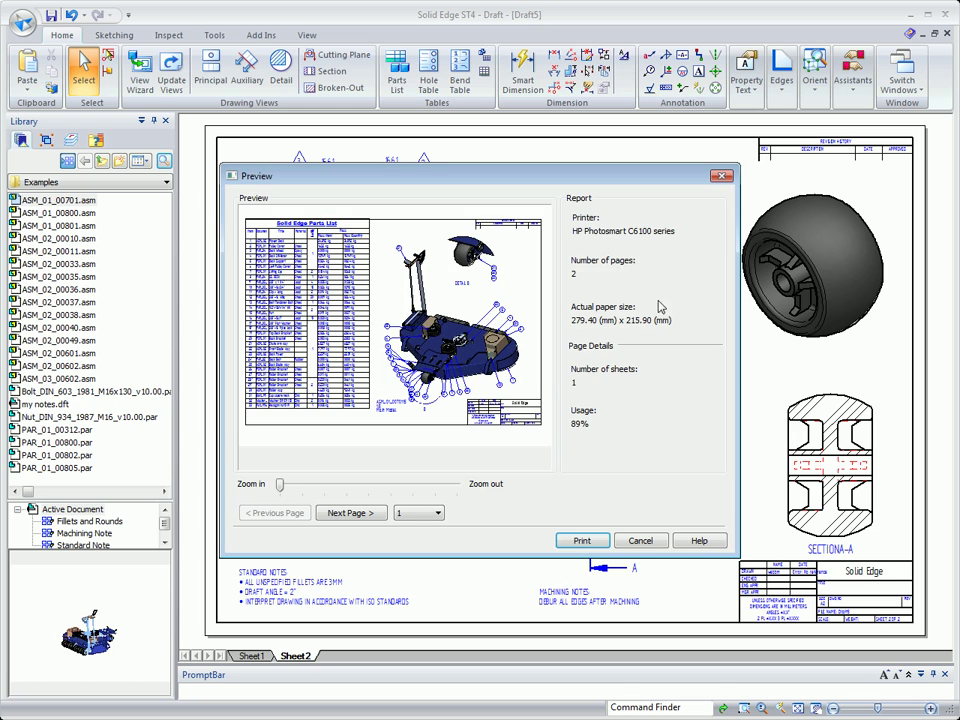
click(350, 513)
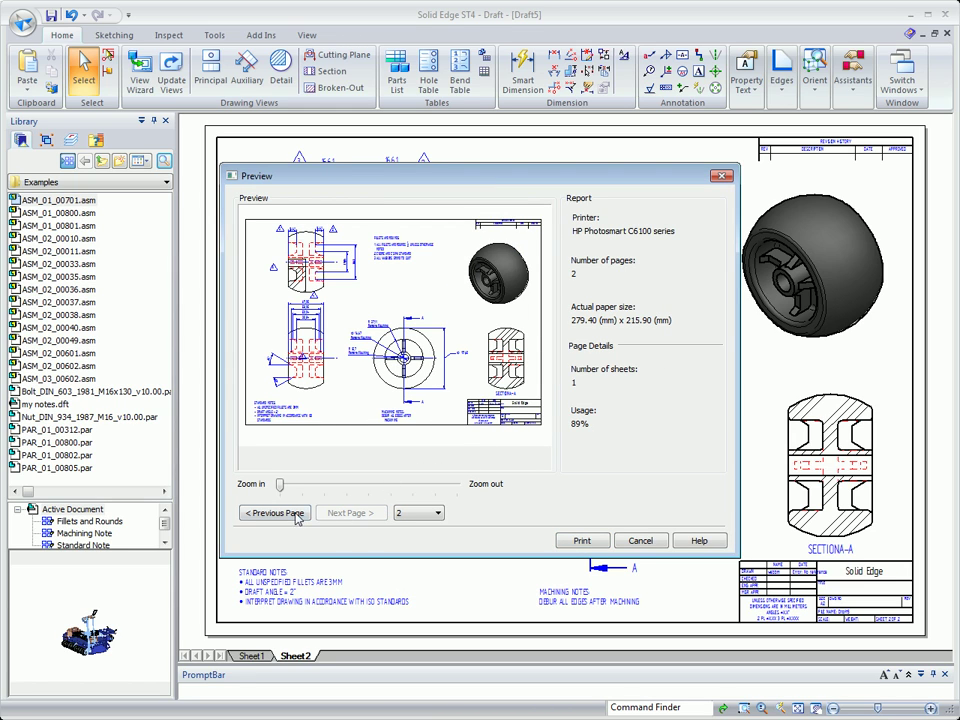
click(296, 355)
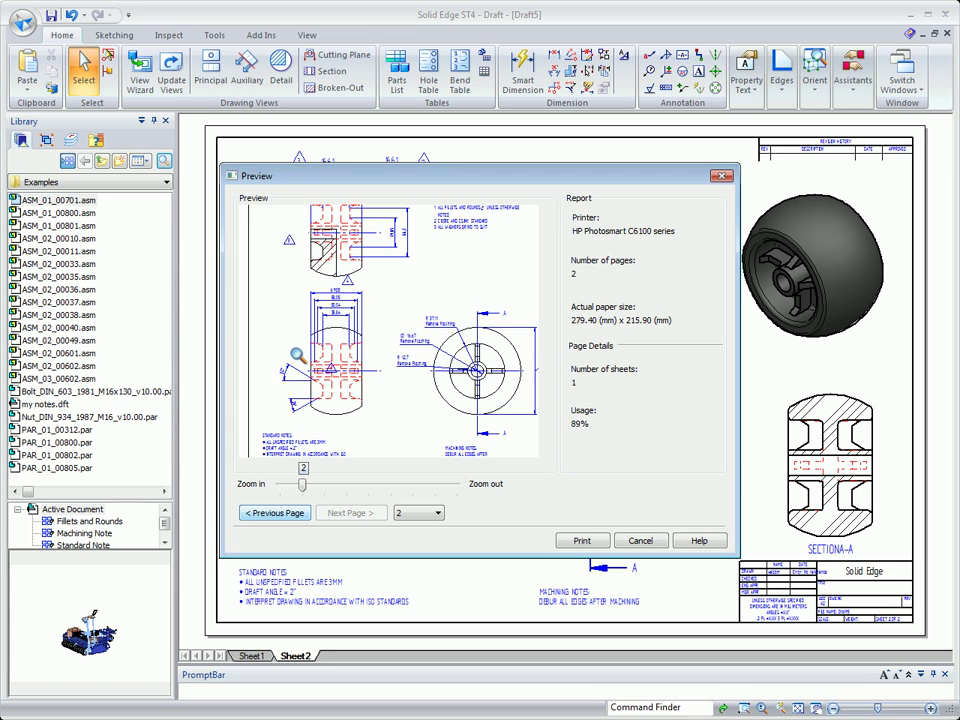